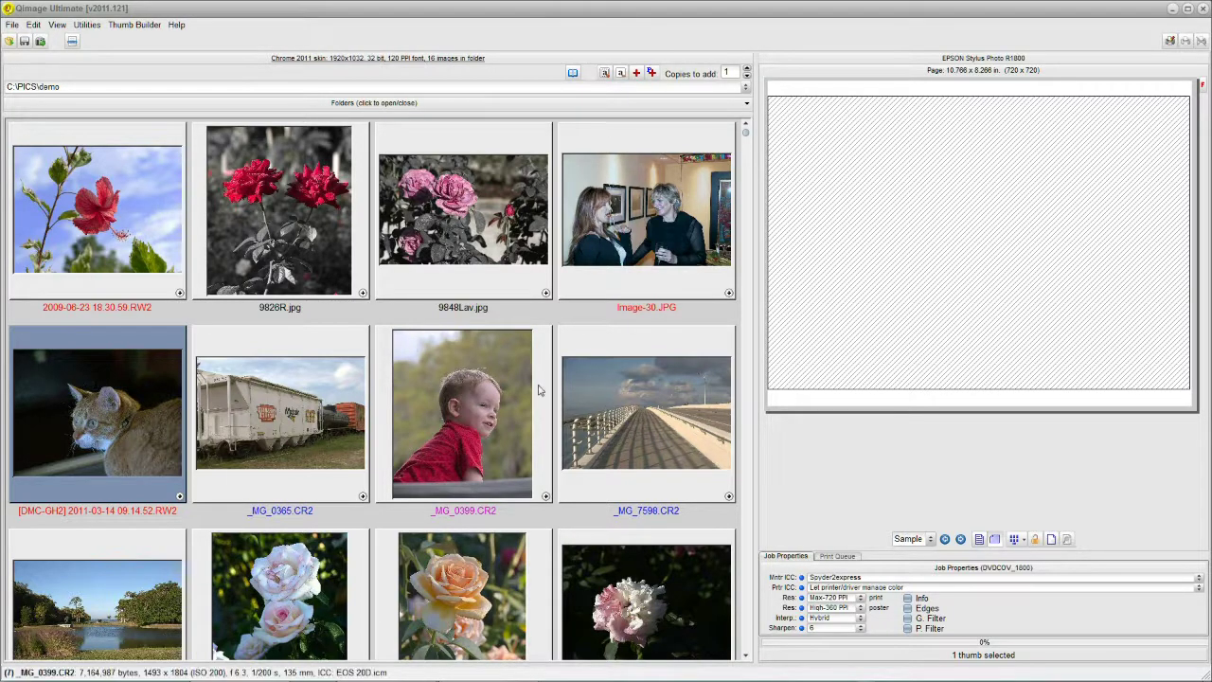
# Open the cat RW2 in Refine Raw Exposure and arm the white-balance eyedropper.
pyautogui.rightClick(112, 423)
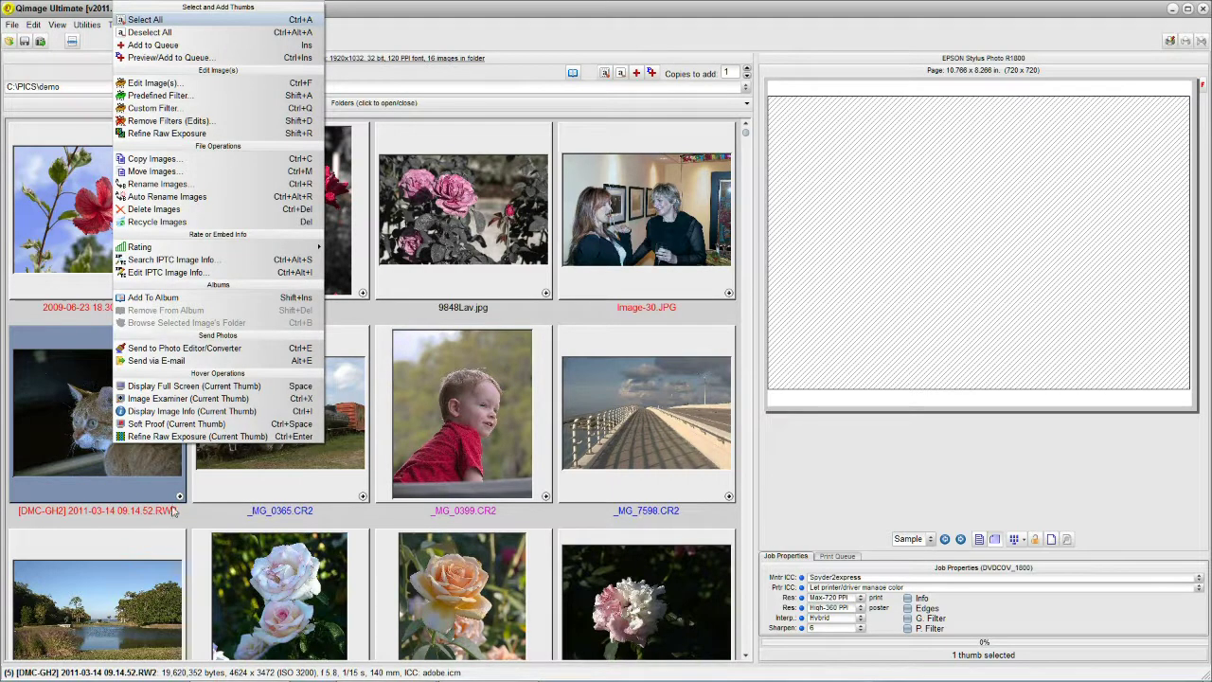
pyautogui.click(173, 437)
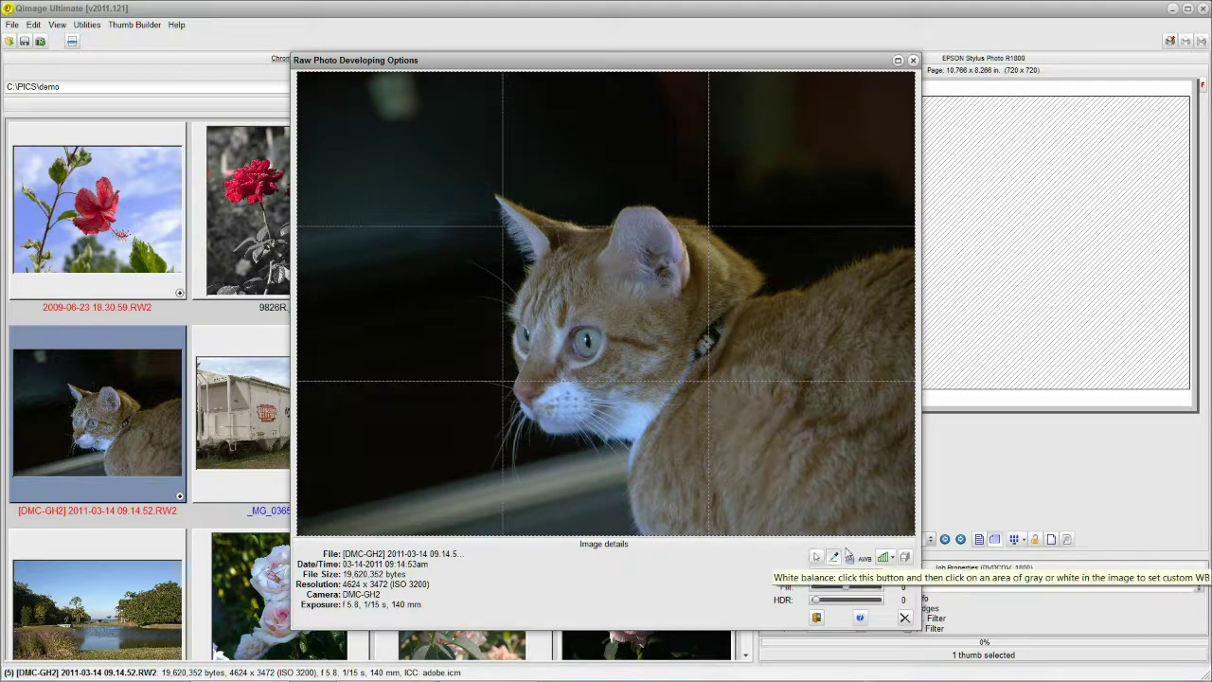
pyautogui.click(838, 559)
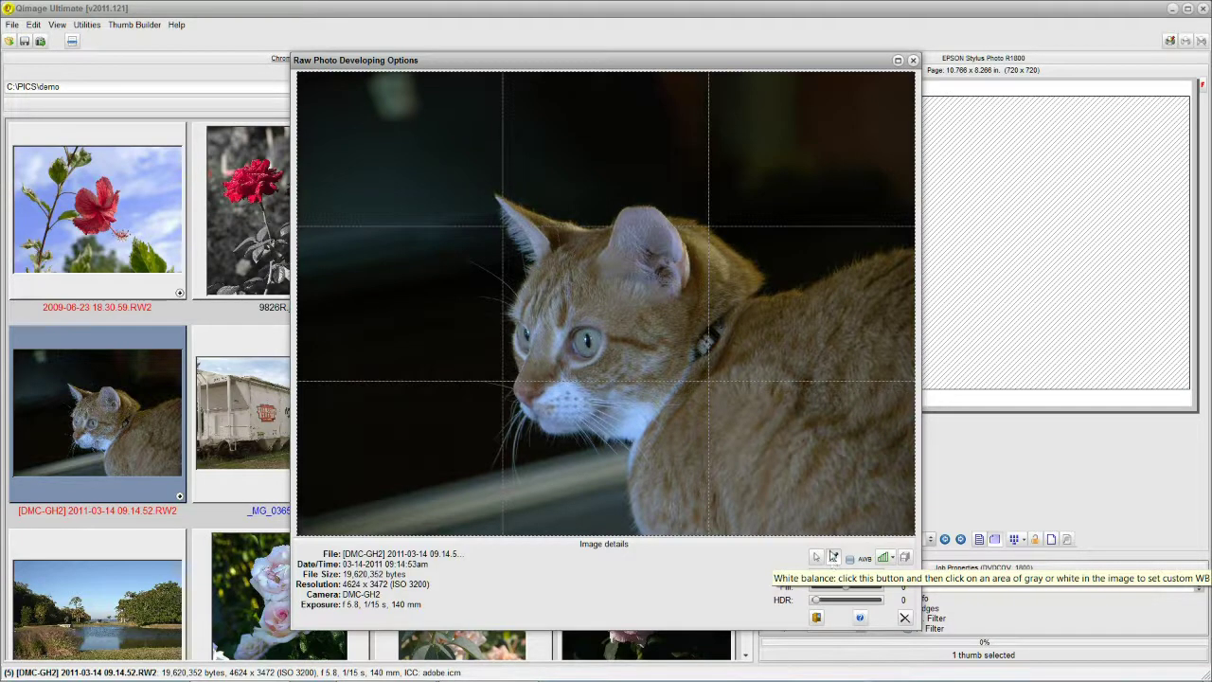
pyautogui.click(833, 558)
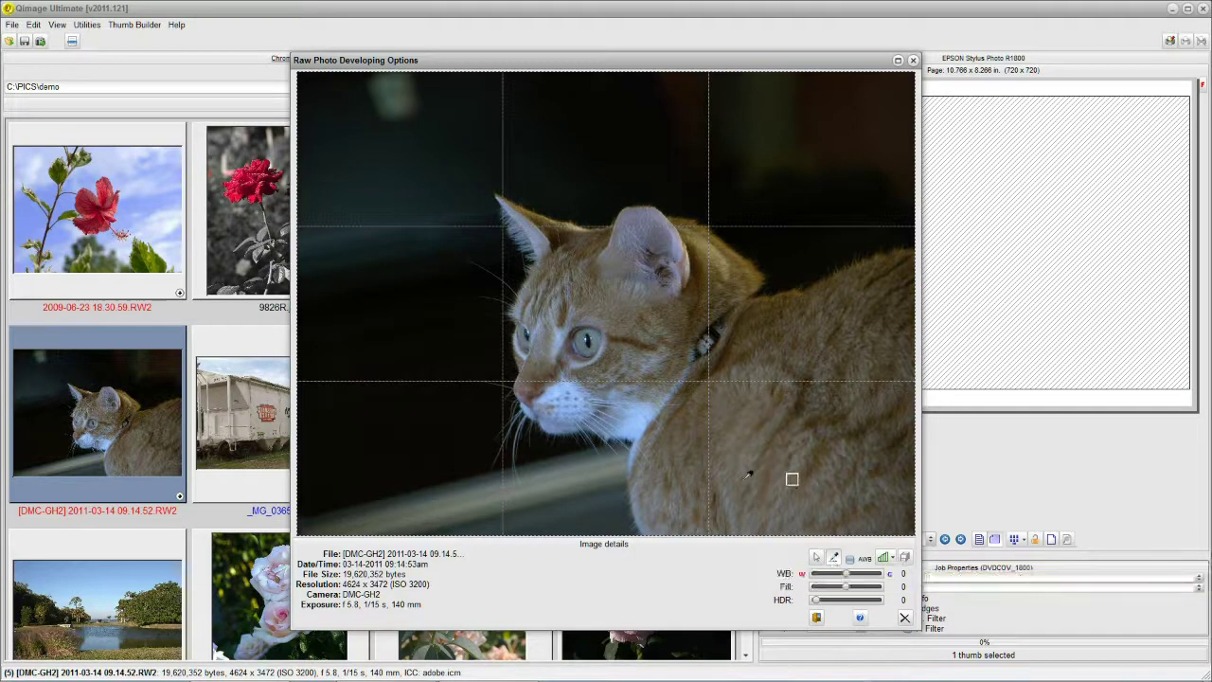
# White-balance the cat from its white chest fur, save and close, then select _MG_0365.CR2.
pyautogui.click(629, 422)
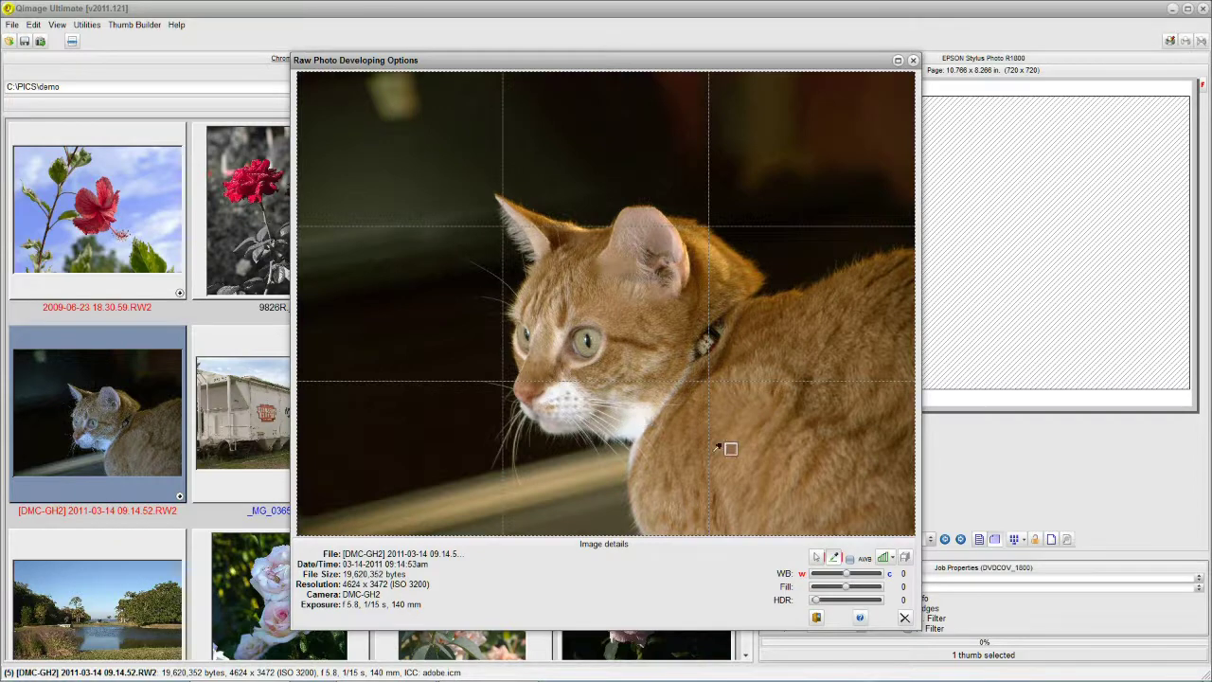
pyautogui.click(817, 617)
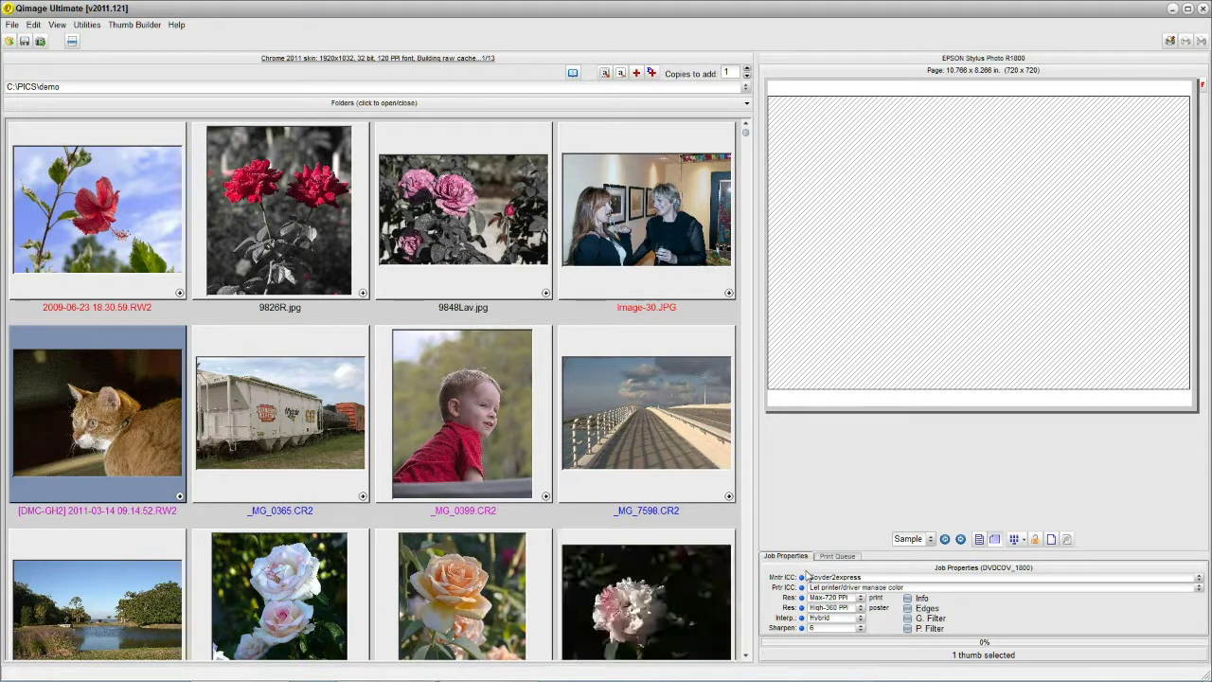
pyautogui.click(292, 425)
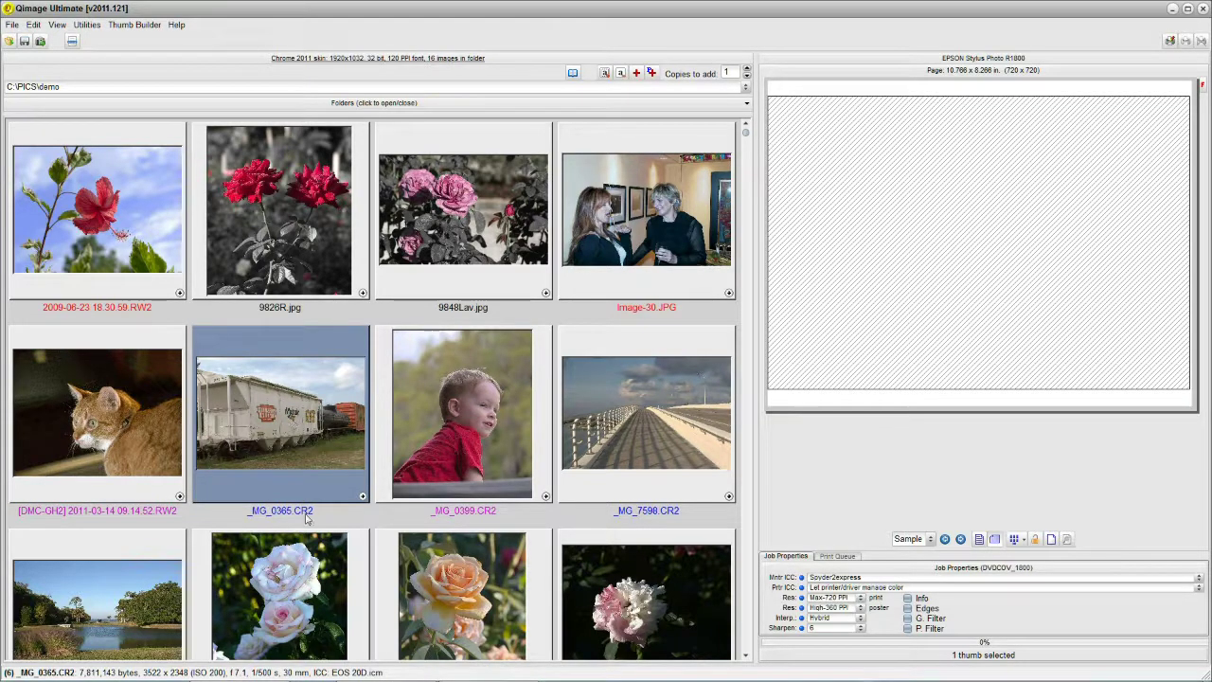
# Open _MG_0365.CR2 in Refine Raw Exposure and sample white balance on the grass.
pyautogui.rightClick(272, 419)
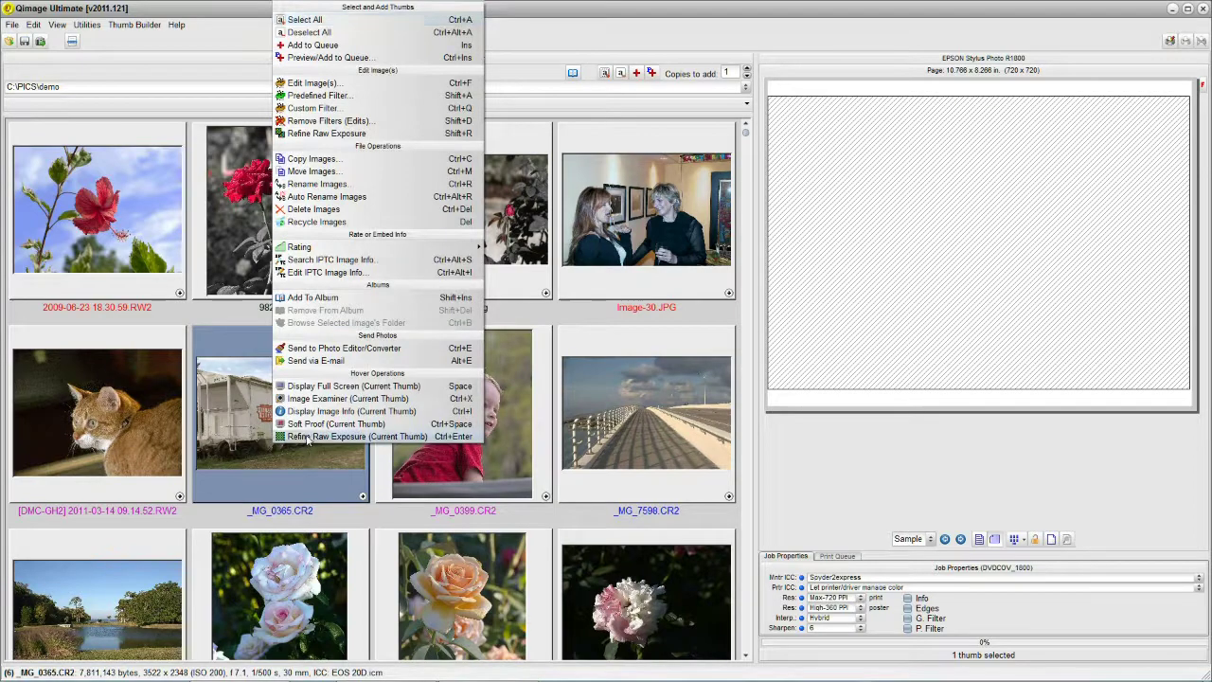
pyautogui.click(297, 439)
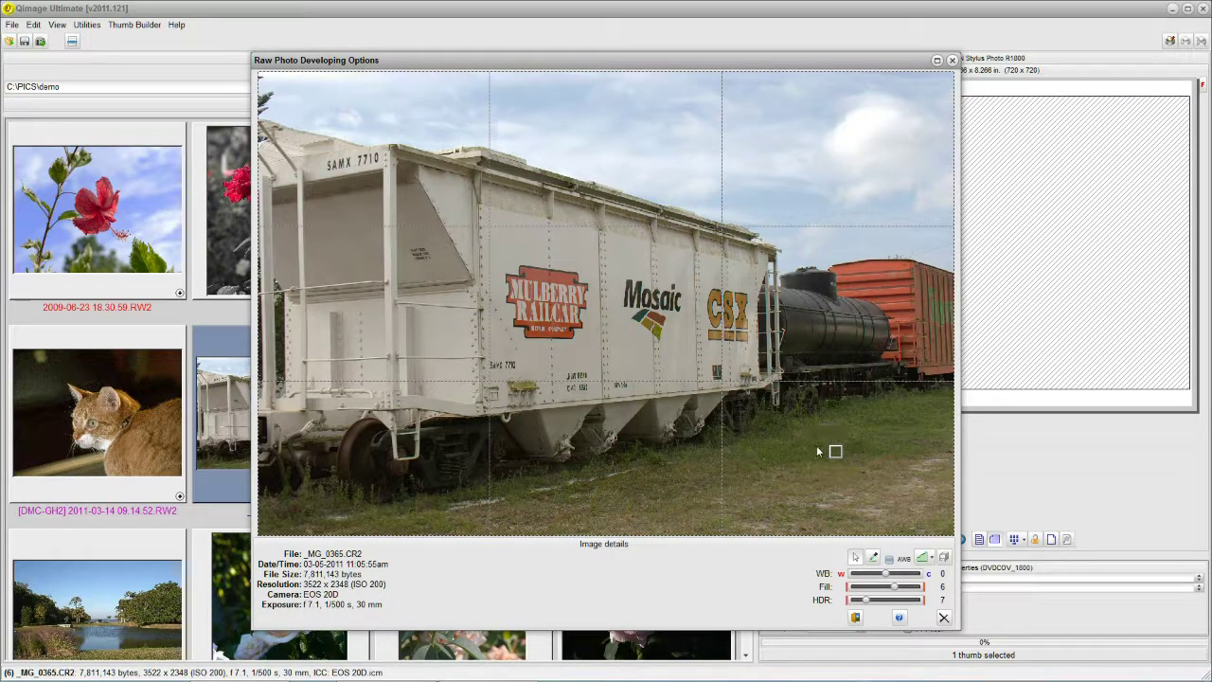
pyautogui.click(818, 451)
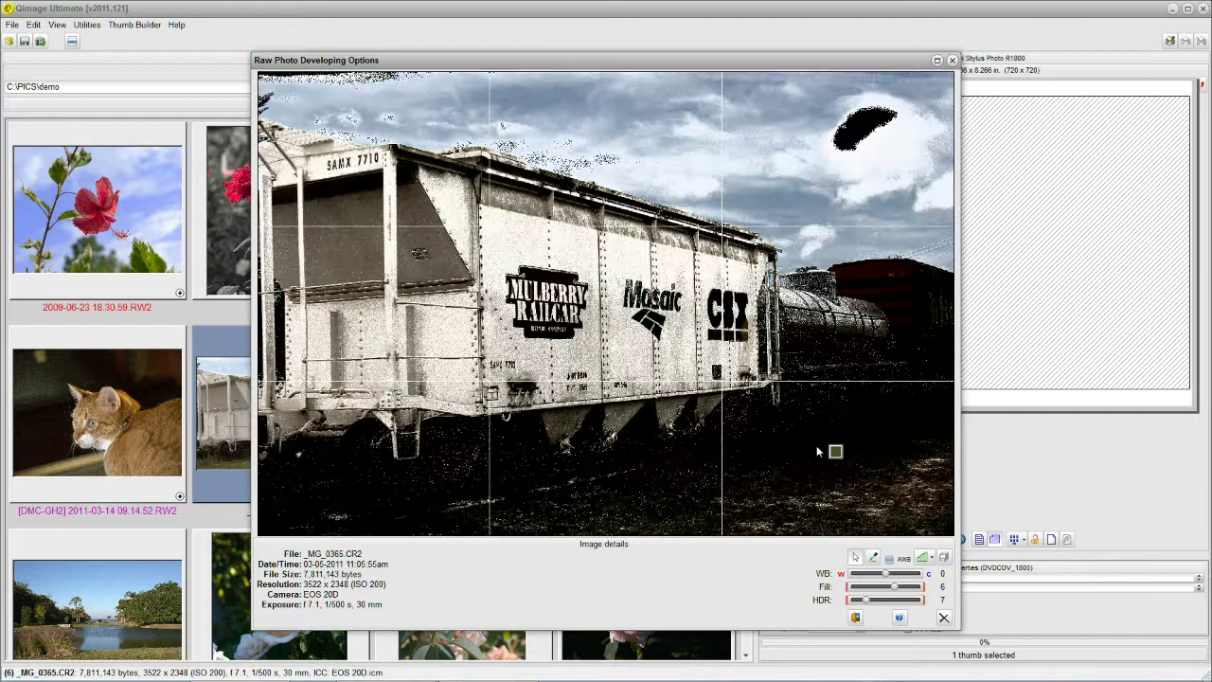
# Restore the train's normal colour preview and re-arm the white-balance eyedropper.
pyautogui.click(568, 256)
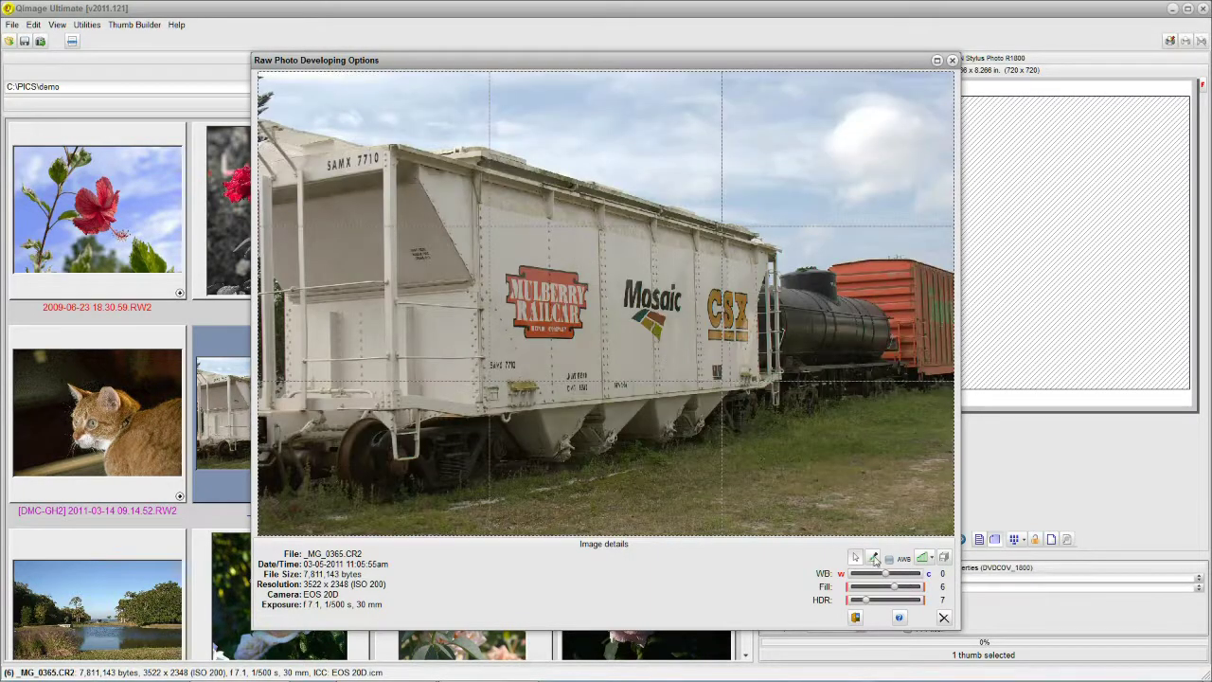
pyautogui.click(872, 557)
# Set the train's white balance from the hopper car's white side and save it.
pyautogui.click(575, 251)
pyautogui.click(572, 252)
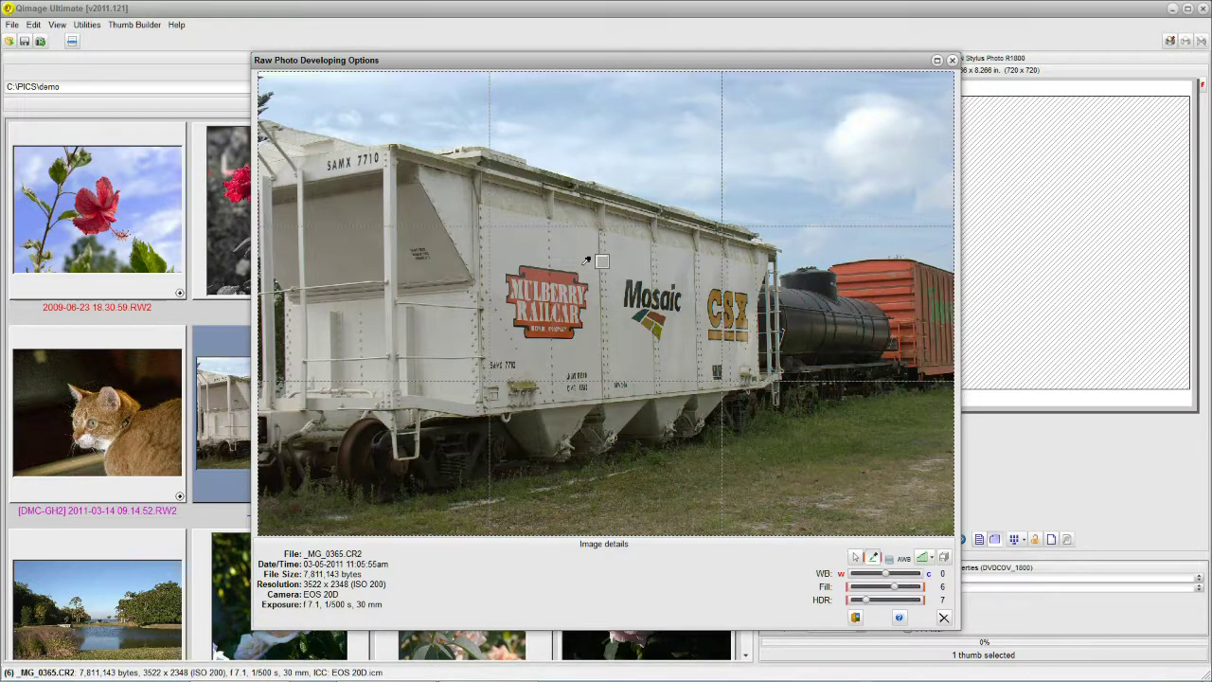
pyautogui.click(856, 617)
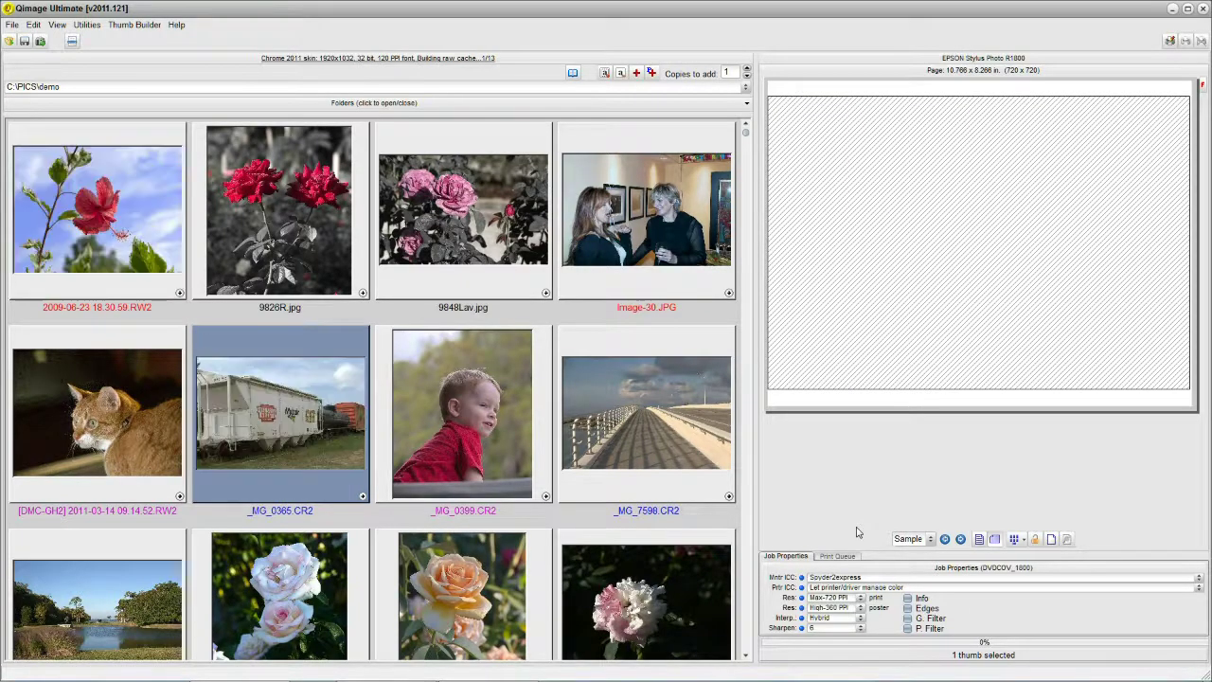
# Select the bridge photo _MG_7598.CR2 and bring up its actions menu.
pyautogui.click(628, 447)
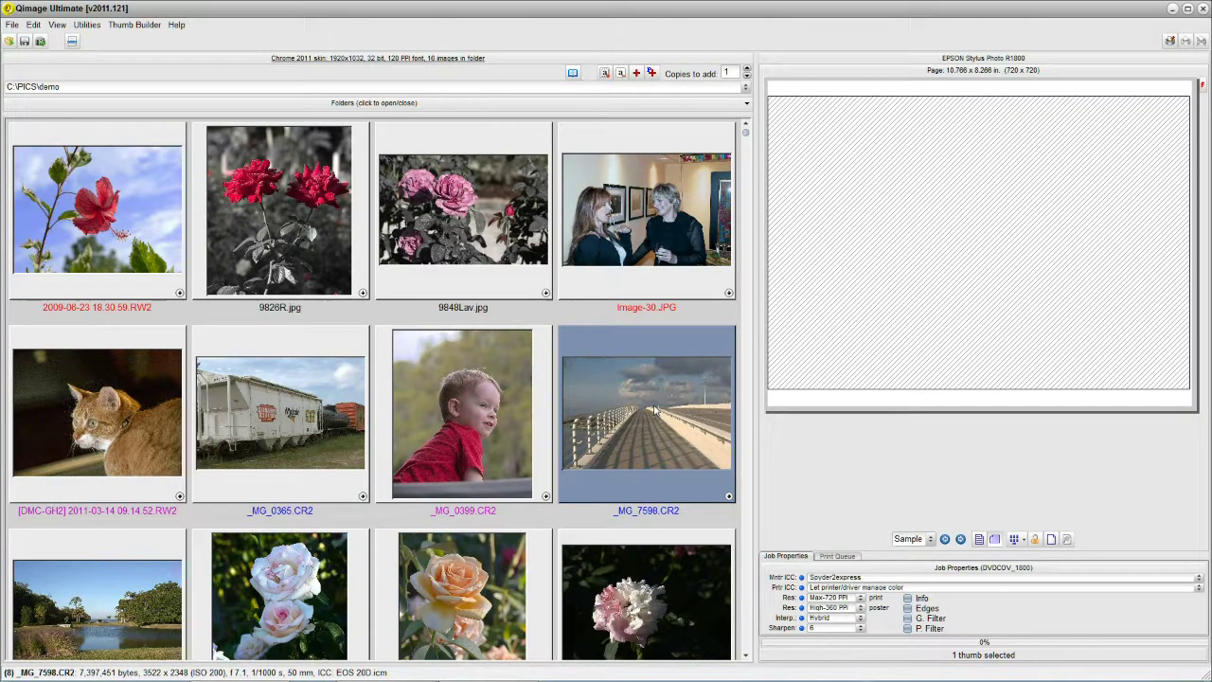
pyautogui.rightClick(655, 413)
# Open _MG_7598.CR2 in Refine Raw Exposure and arm the white-balance eyedropper.
pyautogui.click(669, 437)
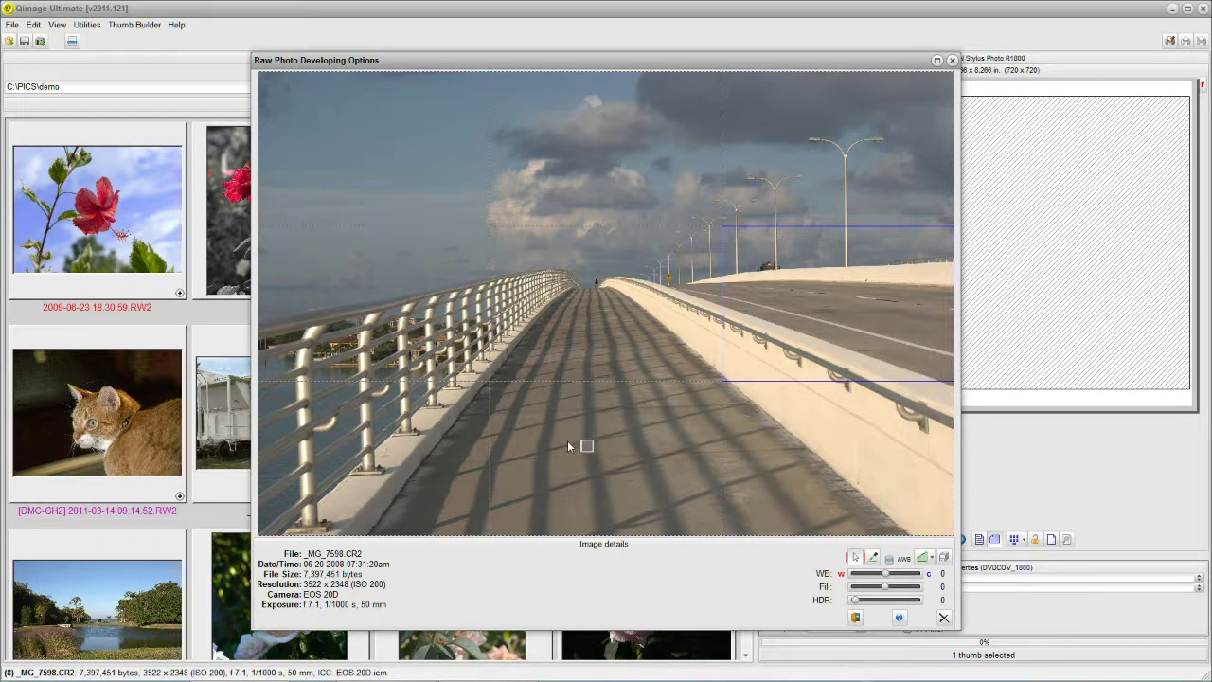
pyautogui.click(873, 558)
# White-balance the bridge from its white railing, then warm the WB slider one step.
pyautogui.click(308, 517)
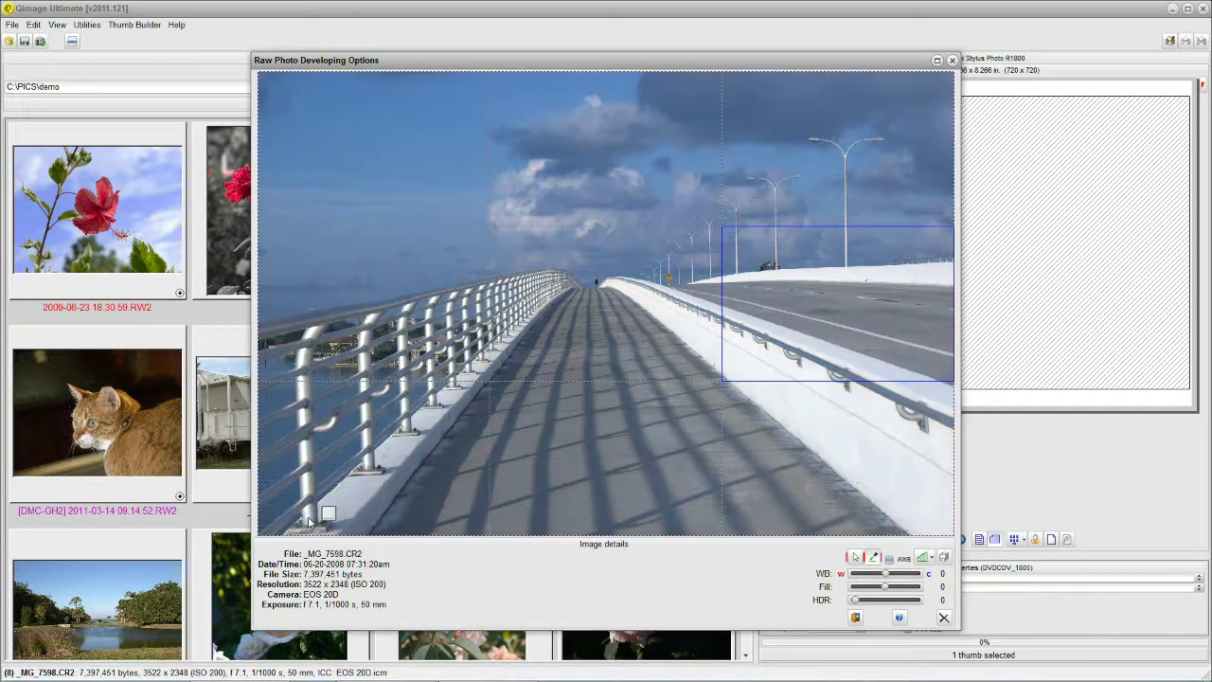
pyautogui.click(874, 559)
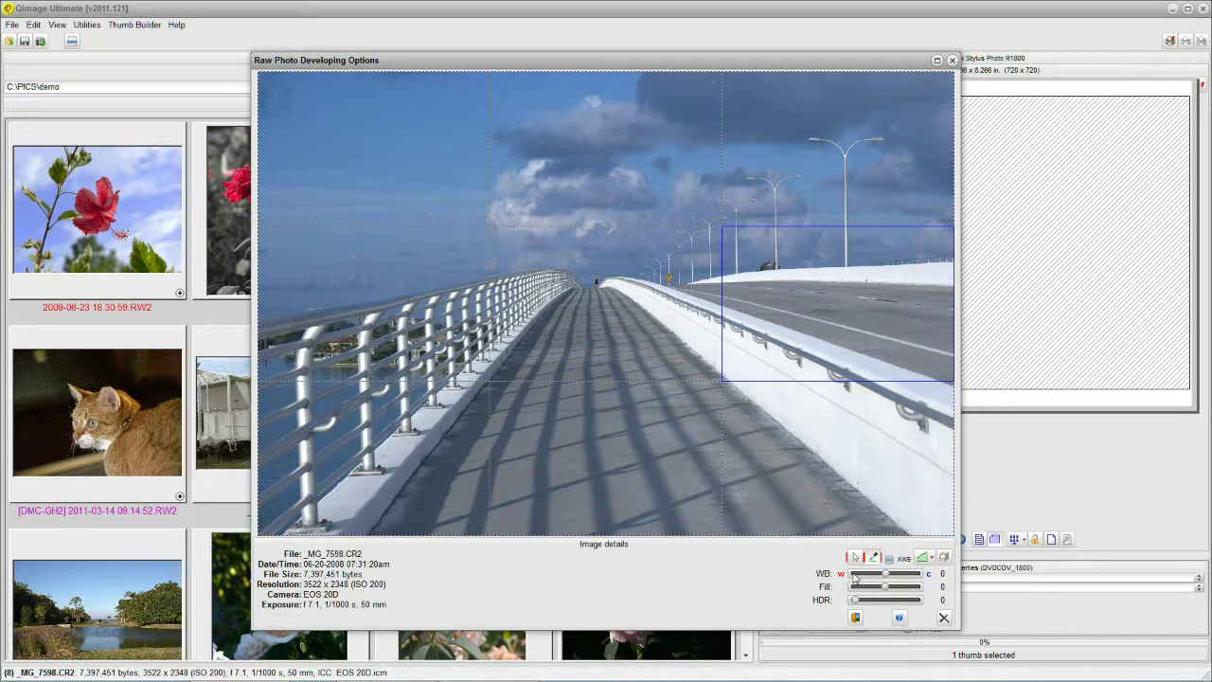
pyautogui.click(854, 574)
# Warm the bridge's WB to -8, ease it back to -7, and save.
pyautogui.click(854, 575)
pyautogui.click(854, 574)
pyautogui.click(854, 575)
pyautogui.click(854, 575)
pyautogui.click(854, 575)
pyautogui.click(854, 575)
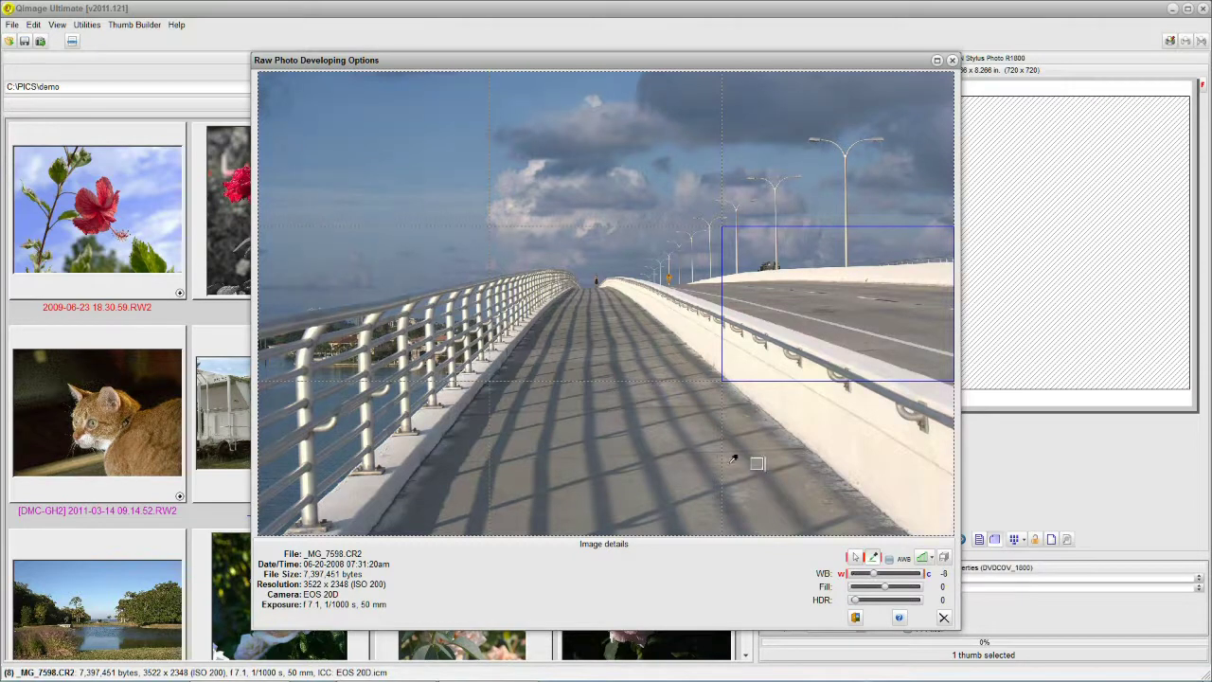
pyautogui.click(921, 575)
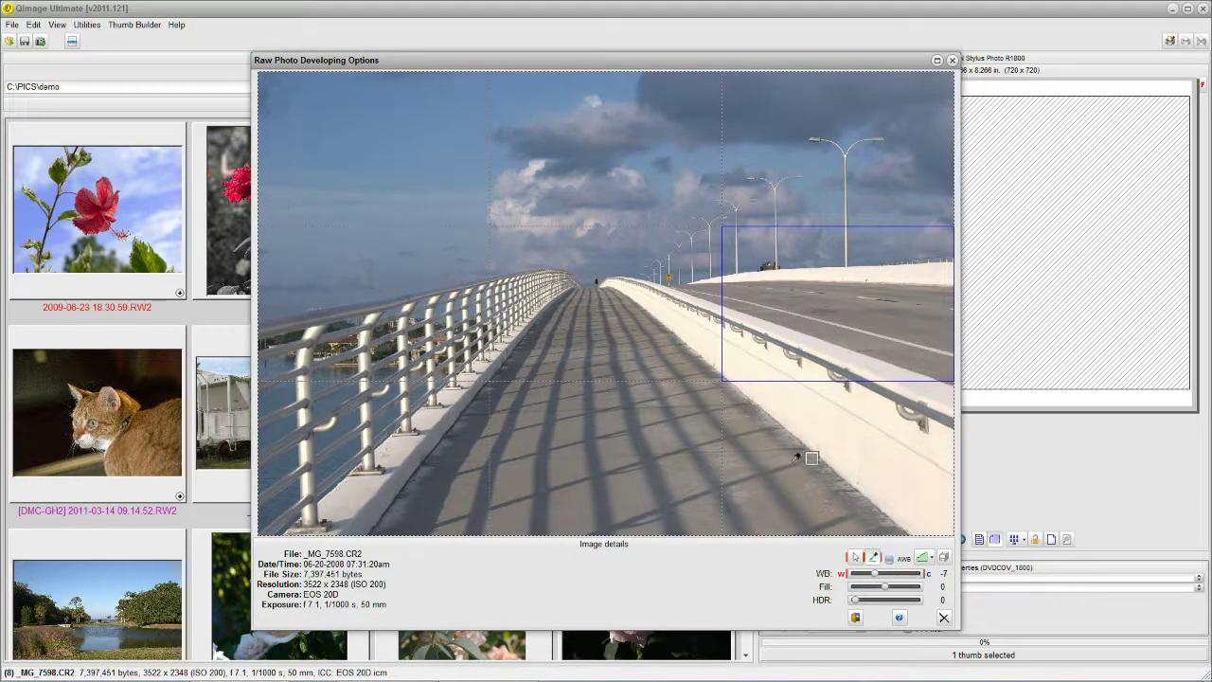
pyautogui.click(874, 557)
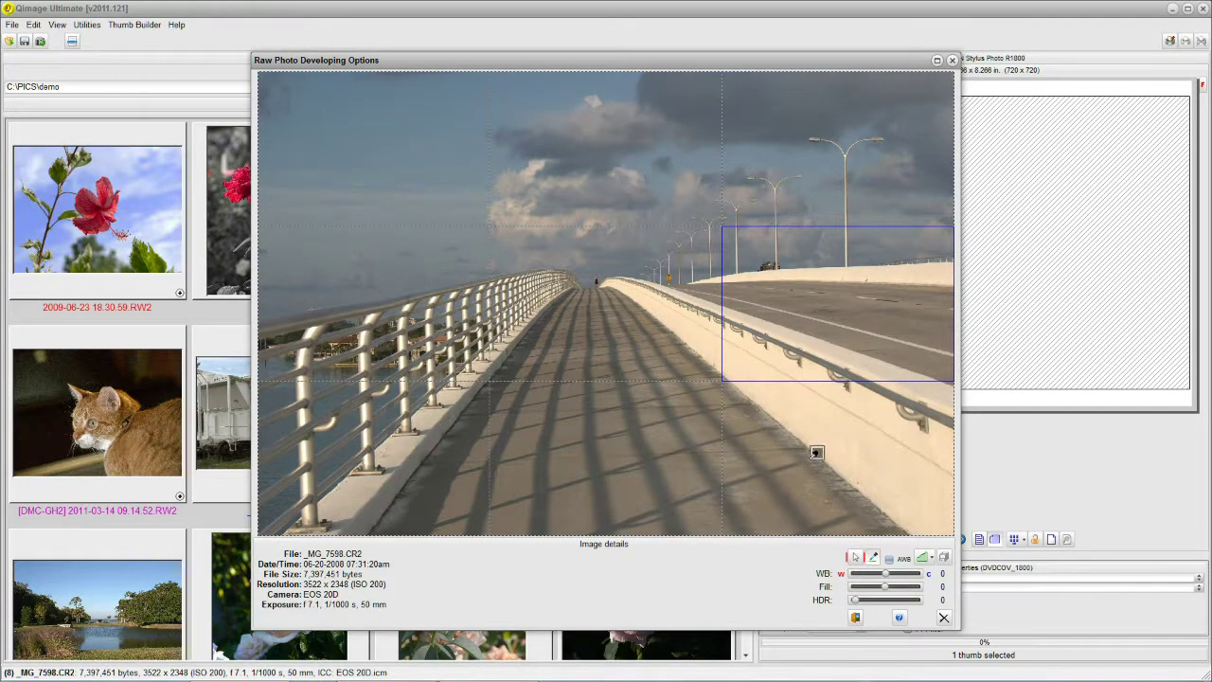
pyautogui.click(855, 617)
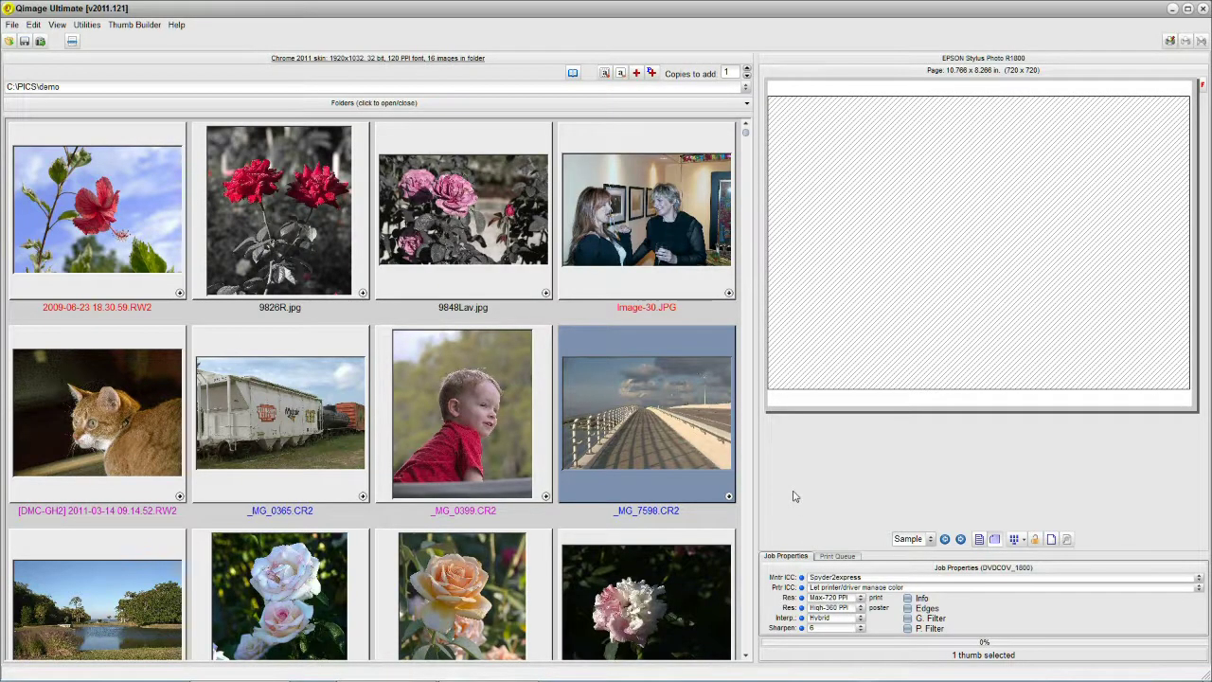
# Scroll the grid down one row and select the pond photo _MG_9806.CR2.
pyautogui.scroll(-1, 379, 378)
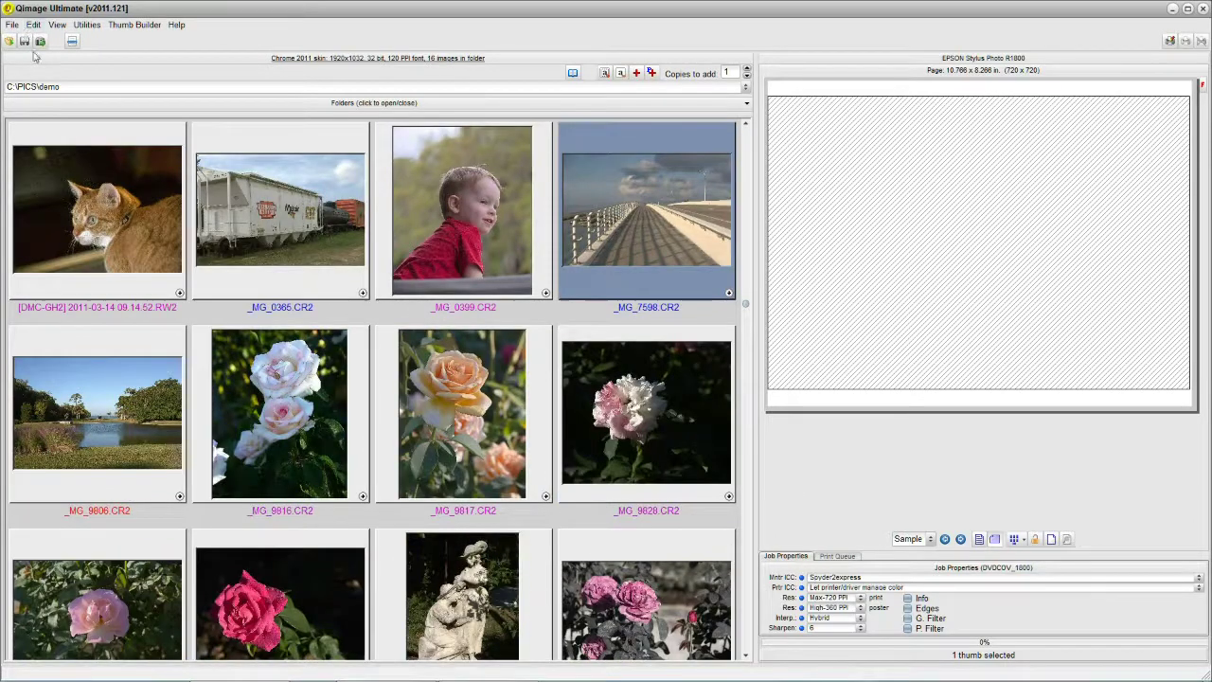
pyautogui.click(96, 431)
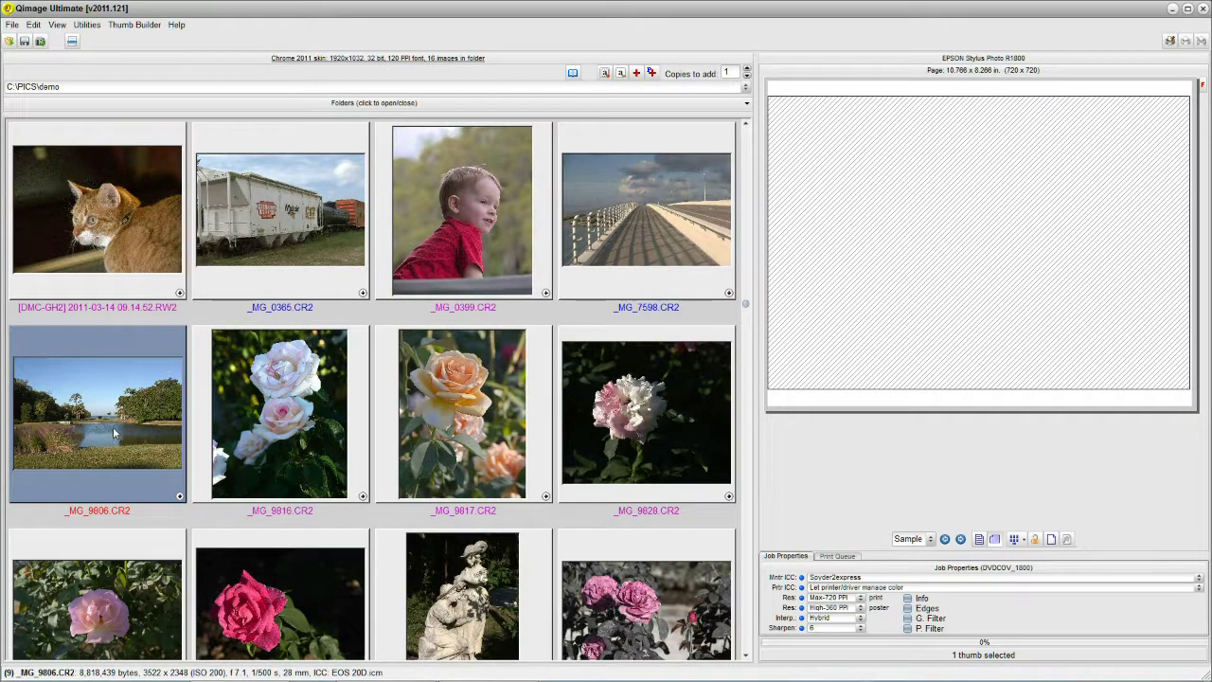
# Open Refine Raw Exposure (Current Thumb) for the pond photo _MG_9806.CR2 from its thumbnail menu.
pyautogui.rightClick(113, 435)
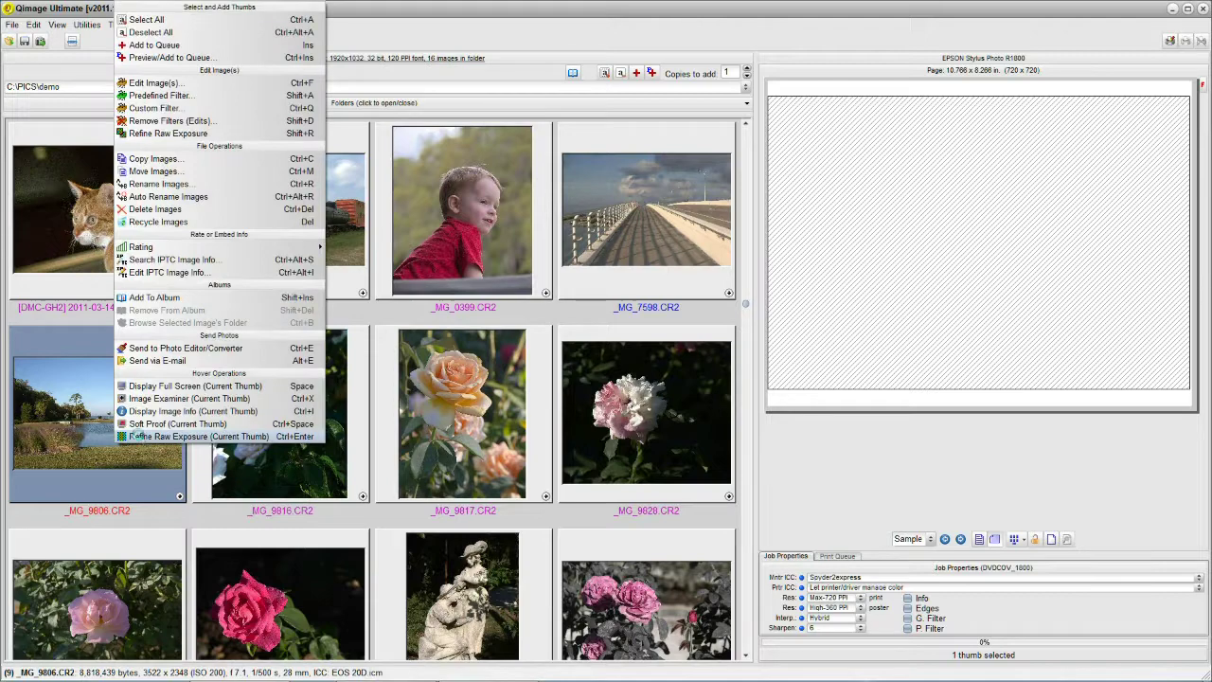
pyautogui.click(132, 435)
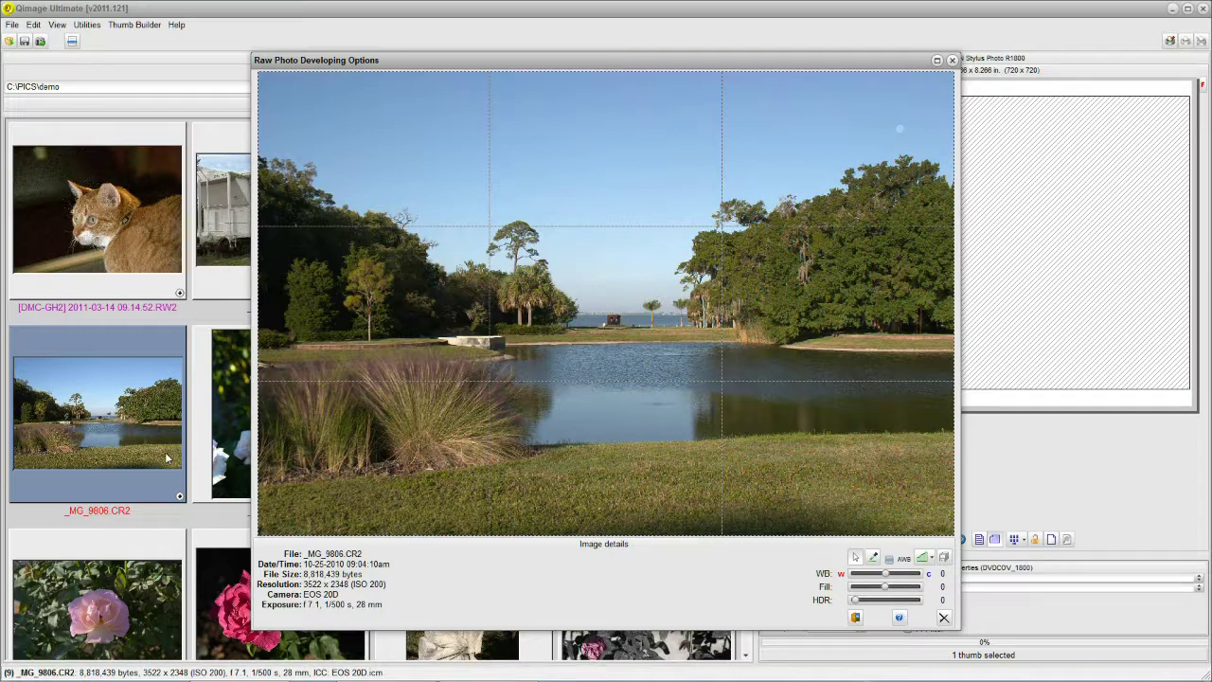
pyautogui.click(399, 431)
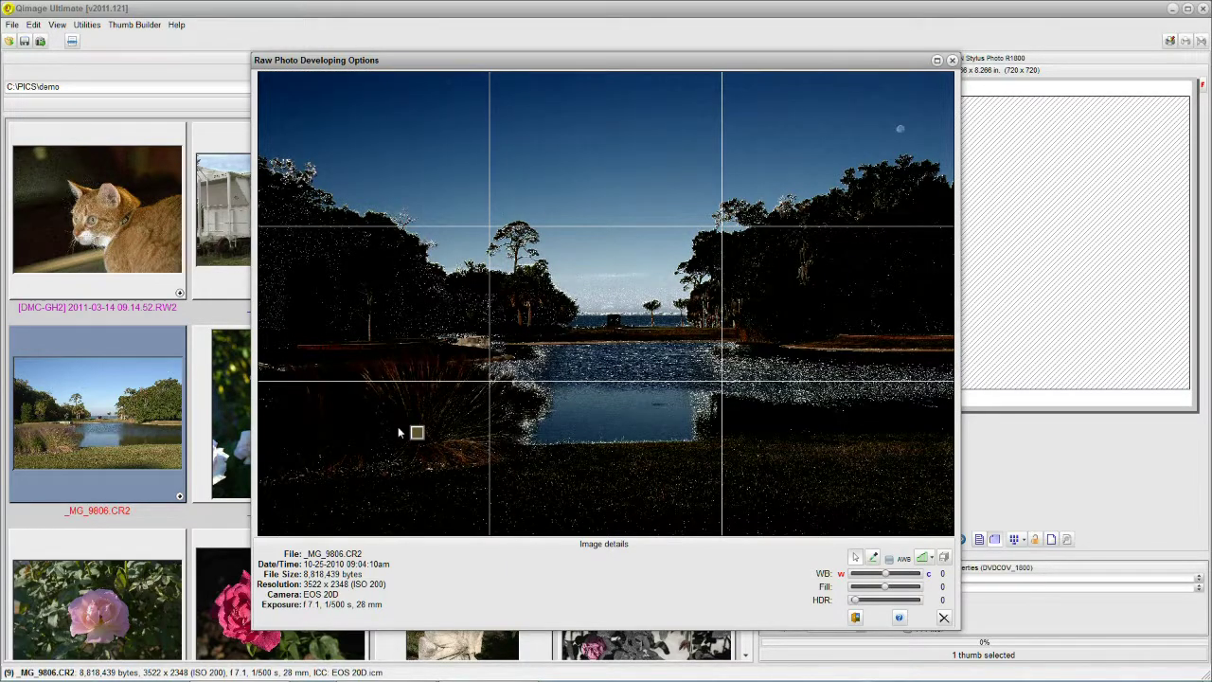
pyautogui.click(399, 431)
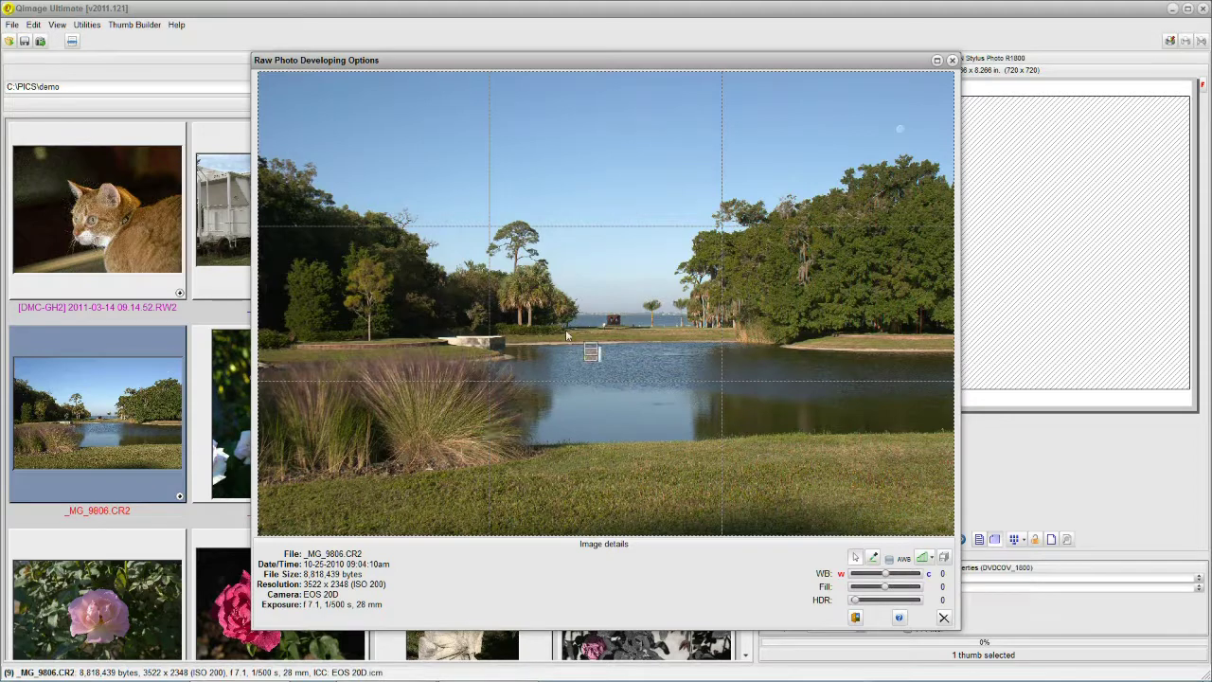
pyautogui.click(523, 332)
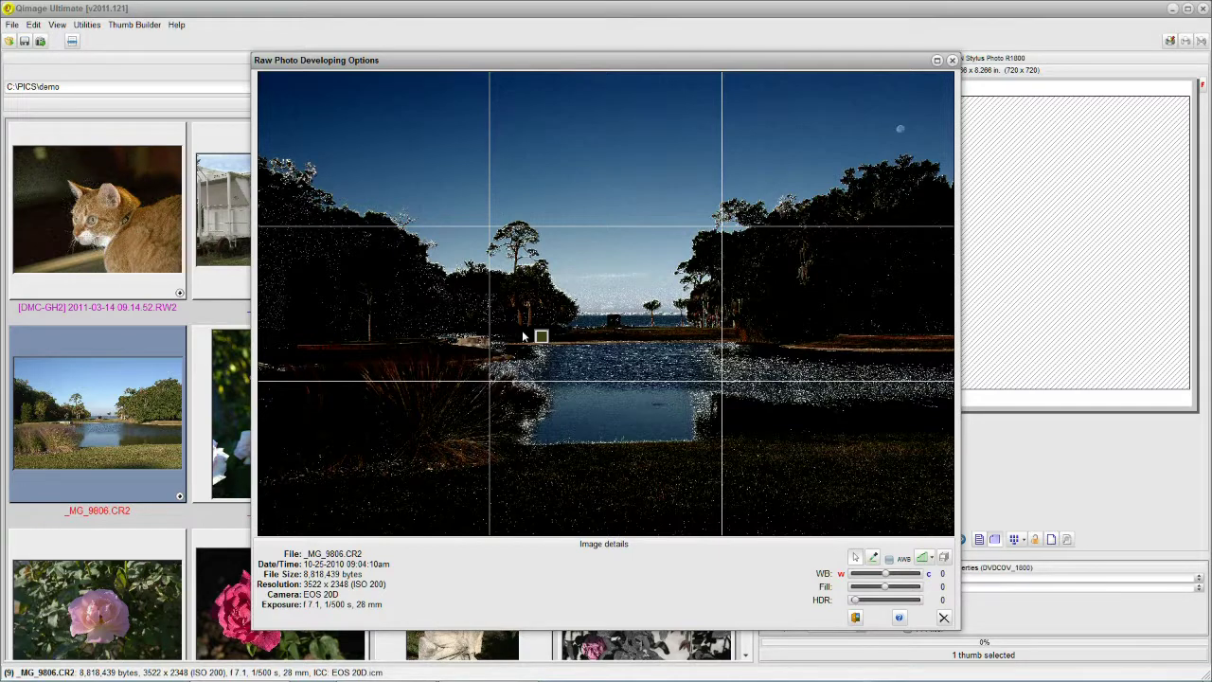
pyautogui.click(523, 335)
pyautogui.click(522, 335)
pyautogui.click(523, 335)
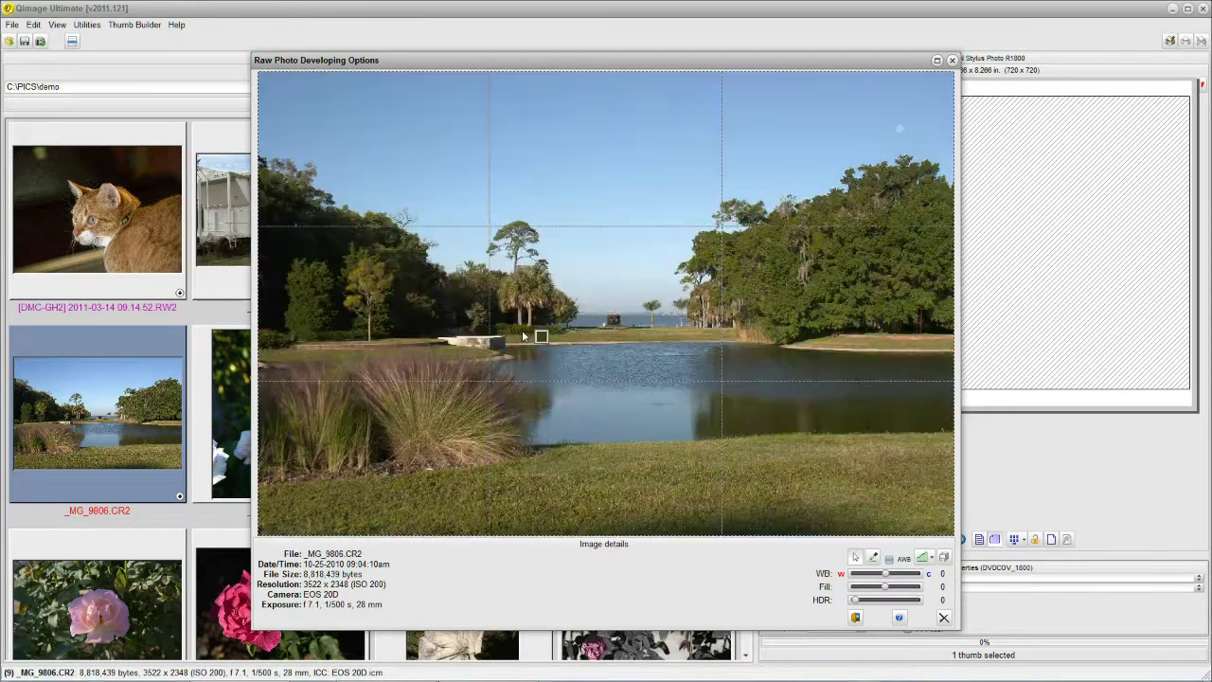
pyautogui.click(523, 335)
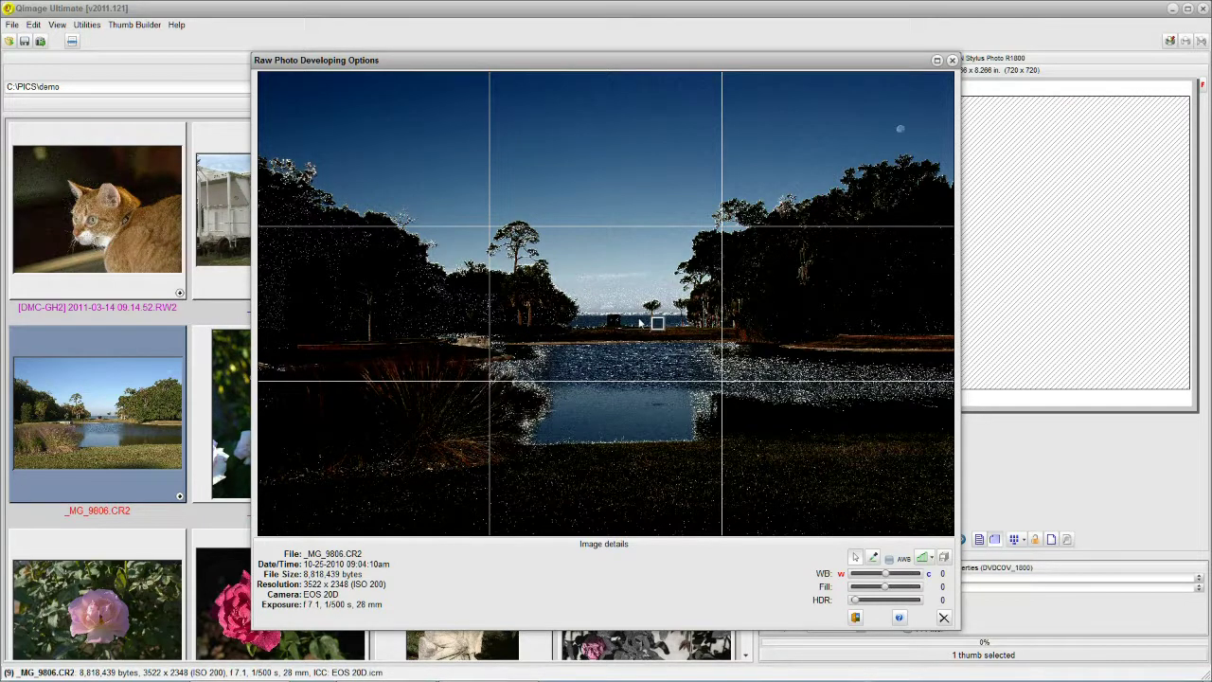
pyautogui.click(662, 339)
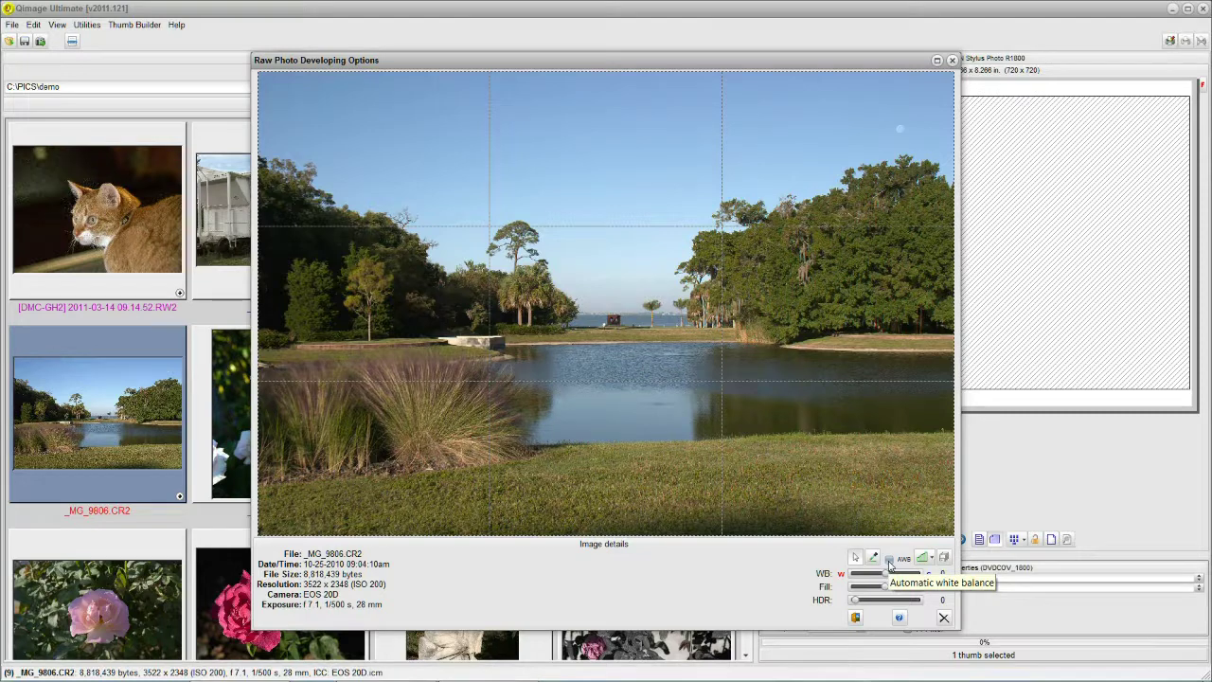
# Tick the AWB automatic white balance option for _MG_9806.CR2.
pyautogui.click(889, 559)
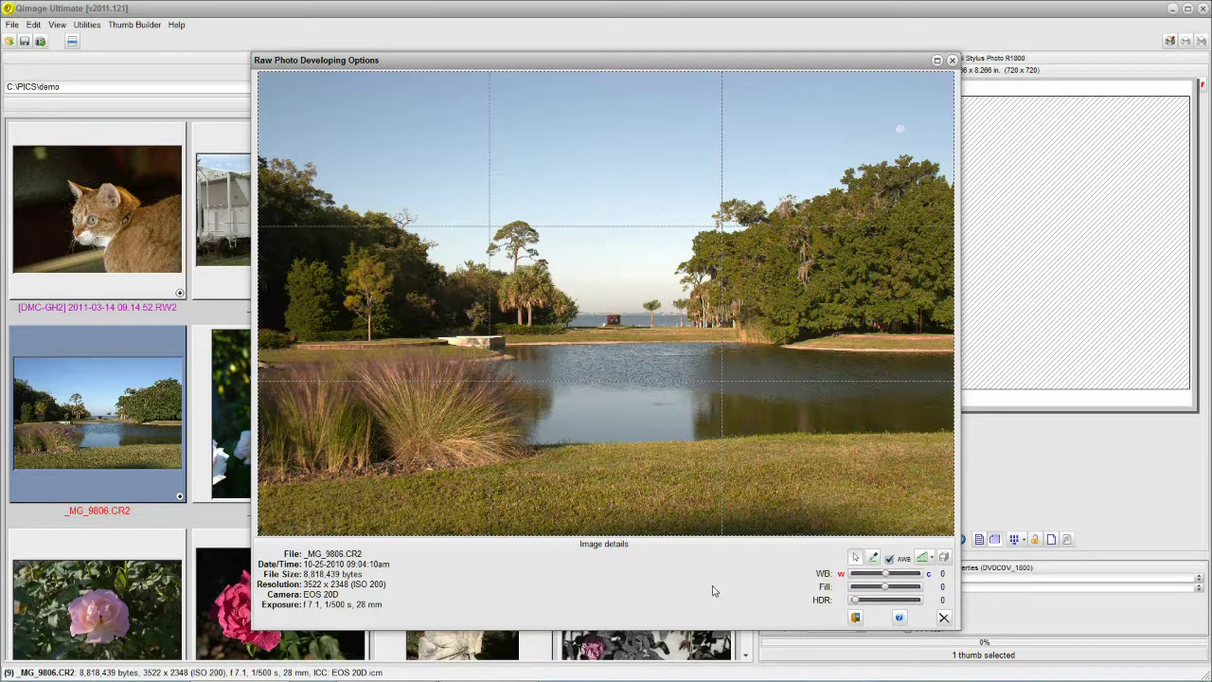
# Save and close the pond photo's raw settings, then bring up actions for statue photo _MG_9844.CR2.
pyautogui.click(855, 619)
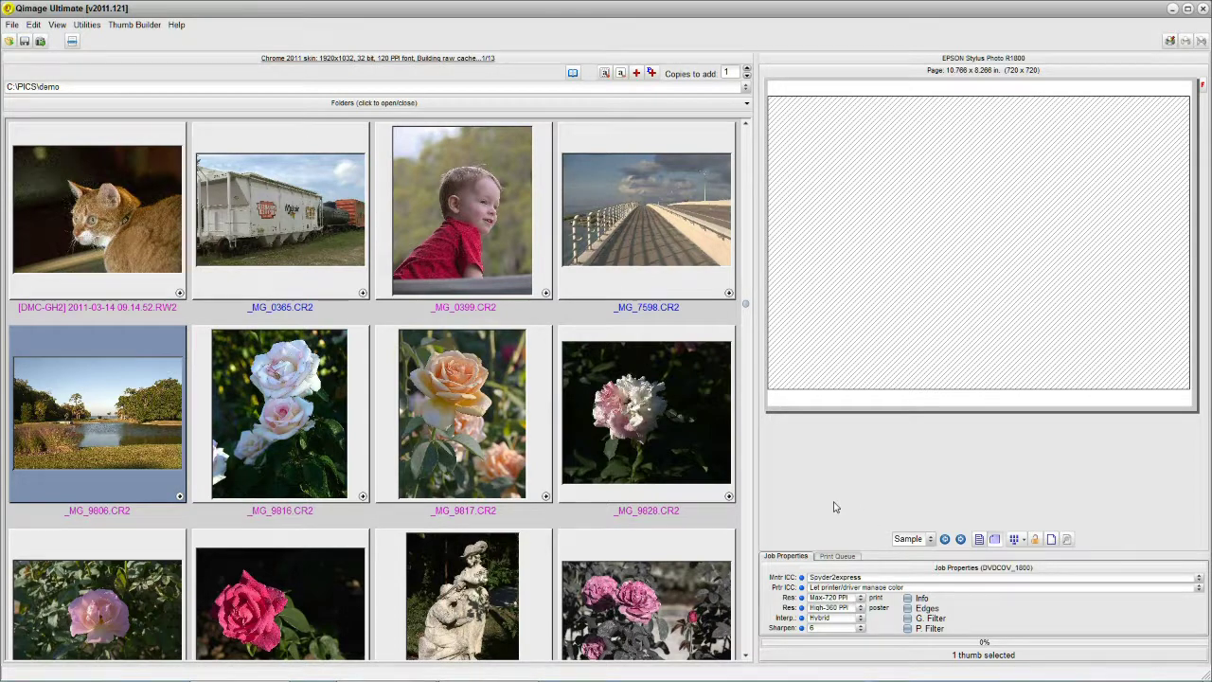
pyautogui.click(747, 655)
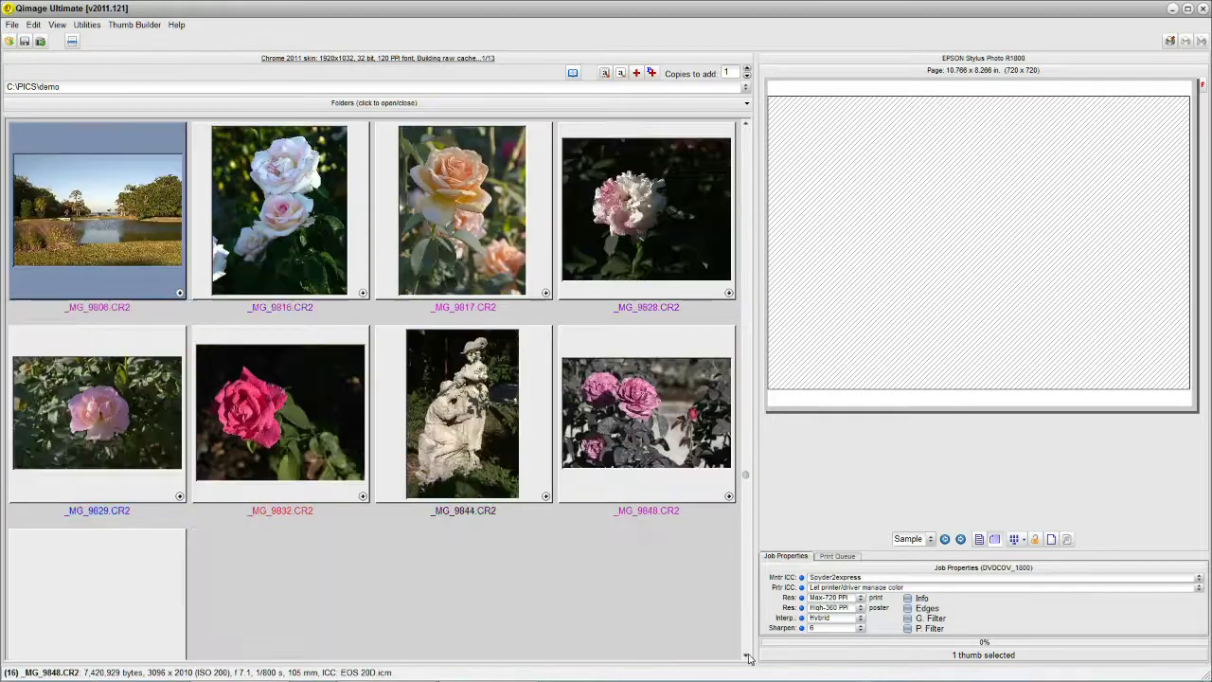
pyautogui.click(474, 424)
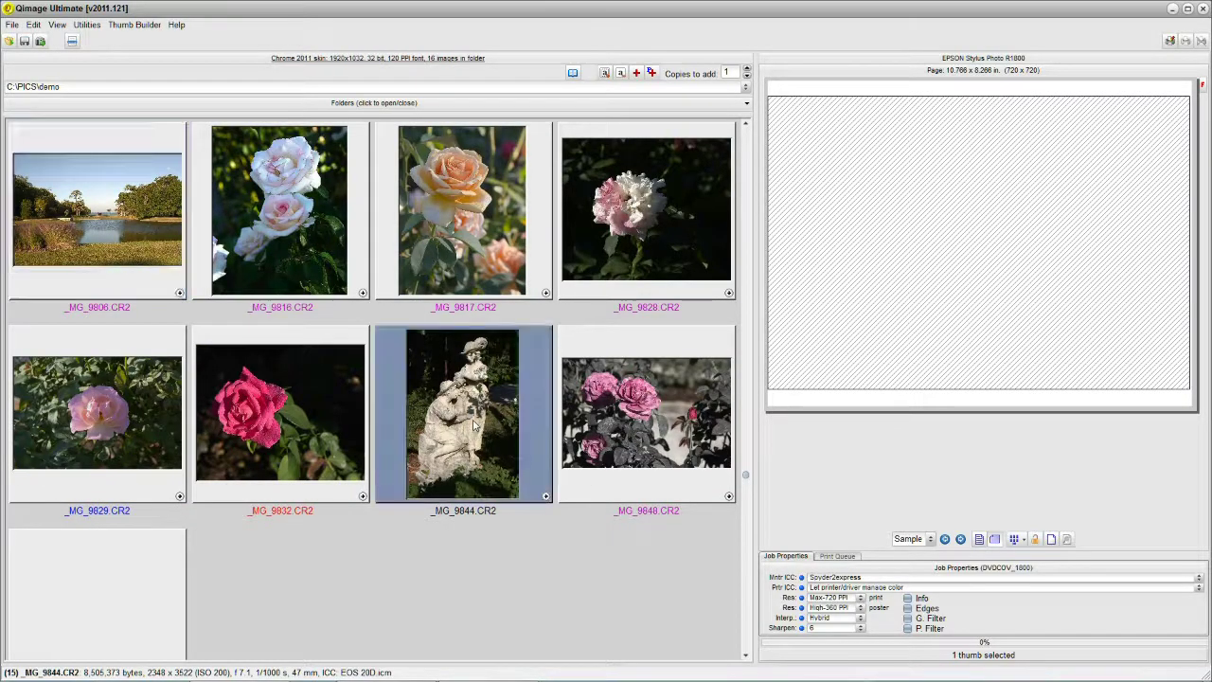
pyautogui.rightClick(473, 424)
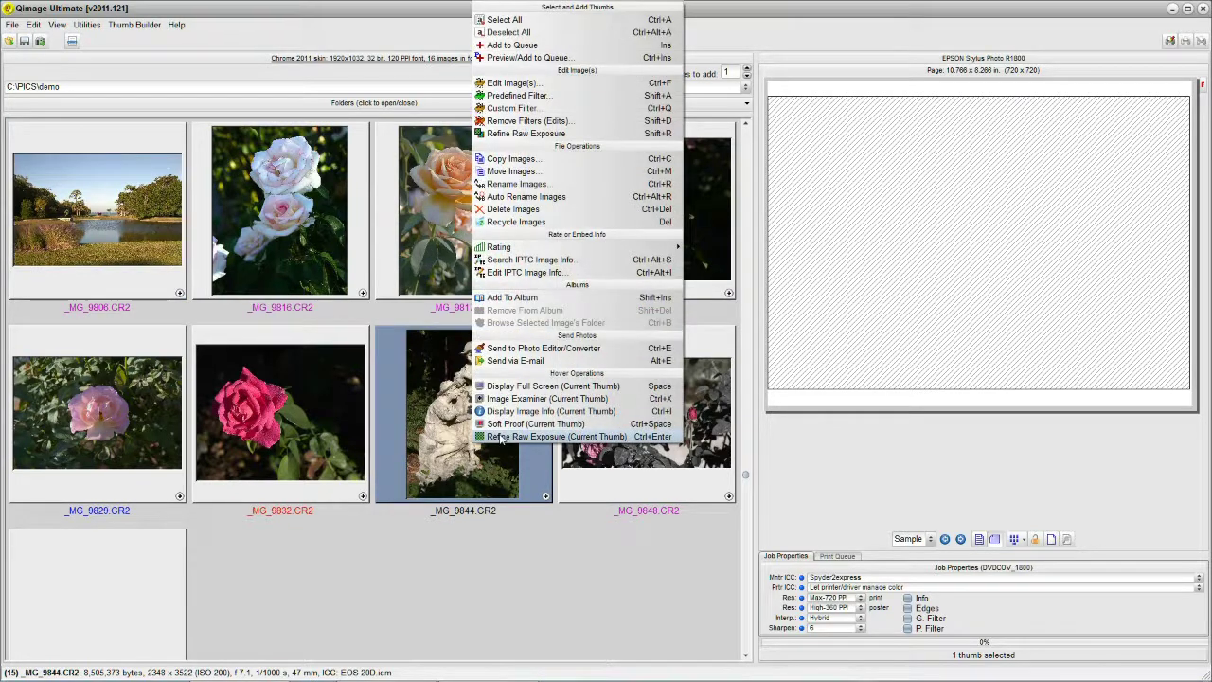
# Open Refine Raw Exposure for _MG_9844.CR2 and arm the White Balance eyedropper.
pyautogui.click(498, 433)
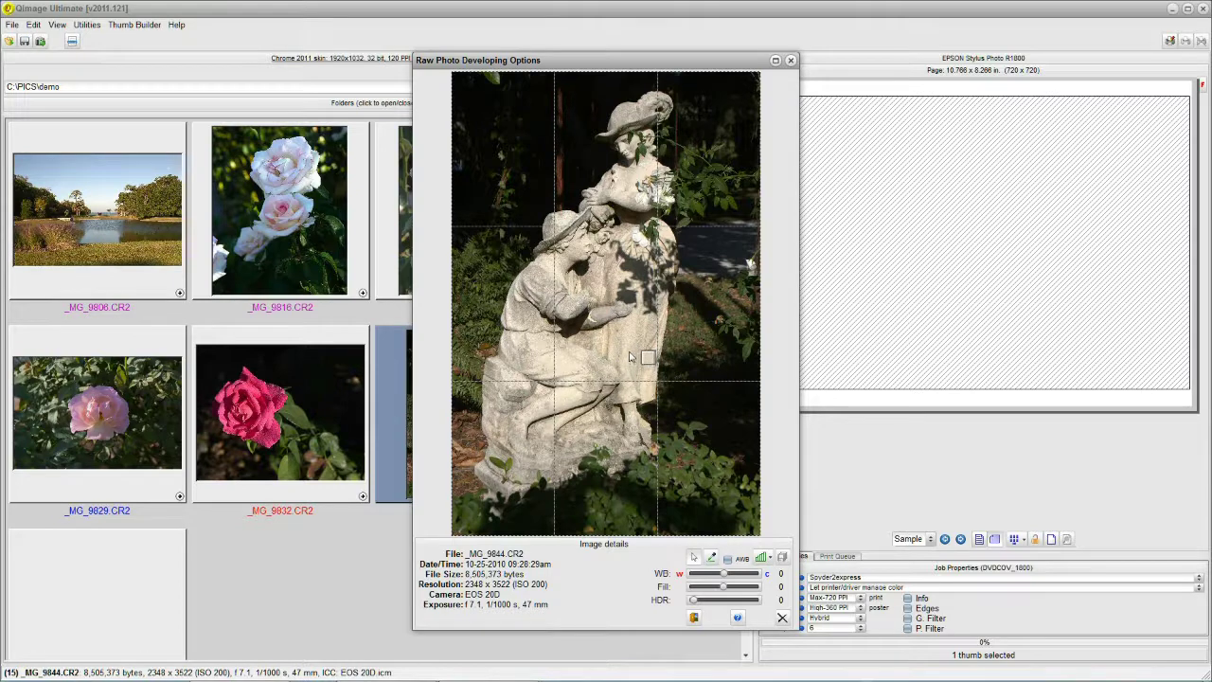
pyautogui.click(711, 556)
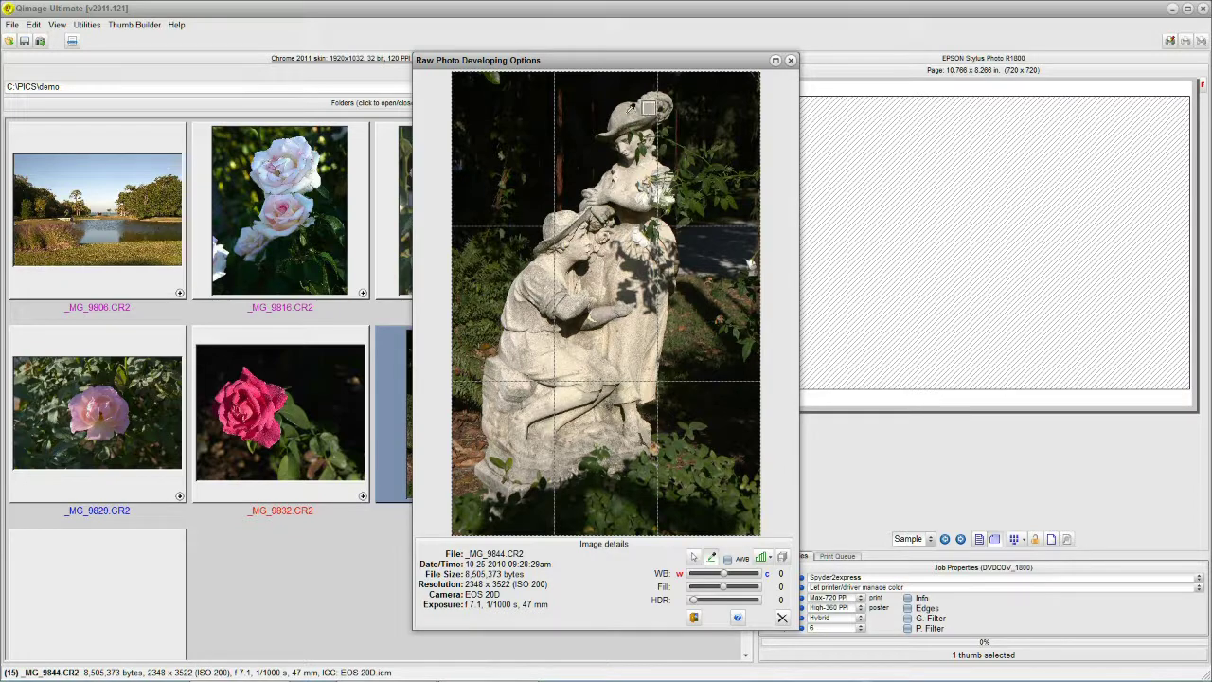
# Sample the statue's hat as the neutral white-balance point, then save and close.
pyautogui.click(632, 108)
pyautogui.click(693, 617)
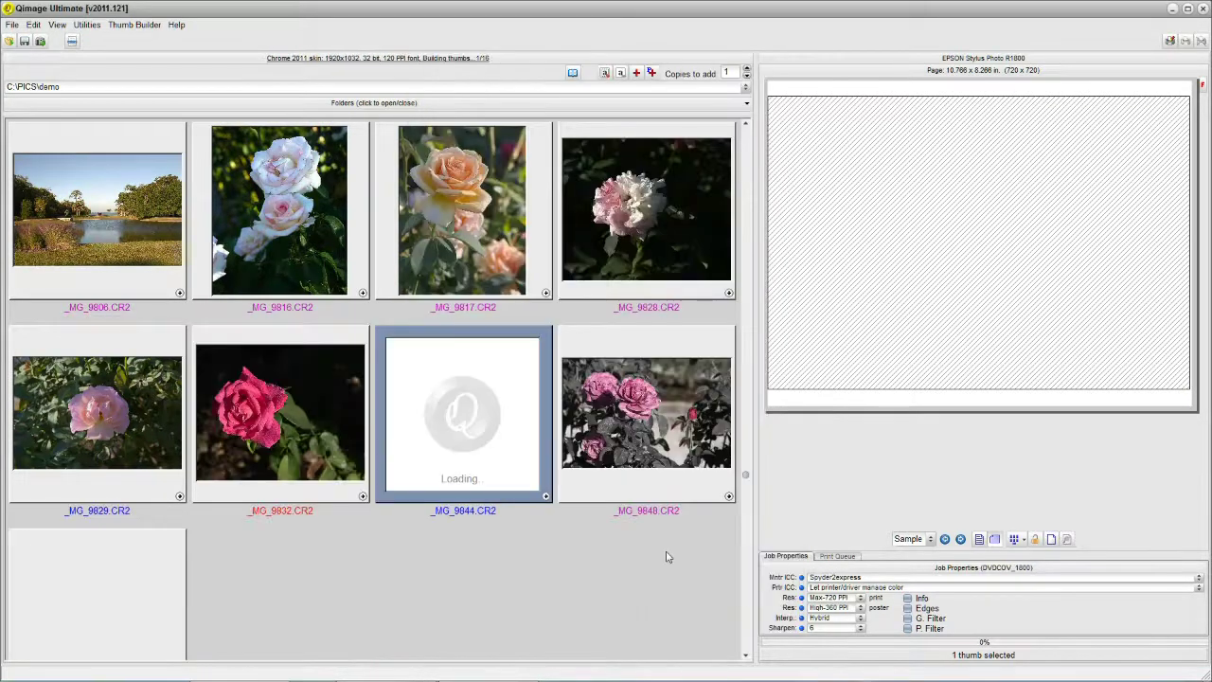
# Scroll the thumbnail grid up two rows and select the party photo Image-30.JPG.
pyautogui.click(745, 128)
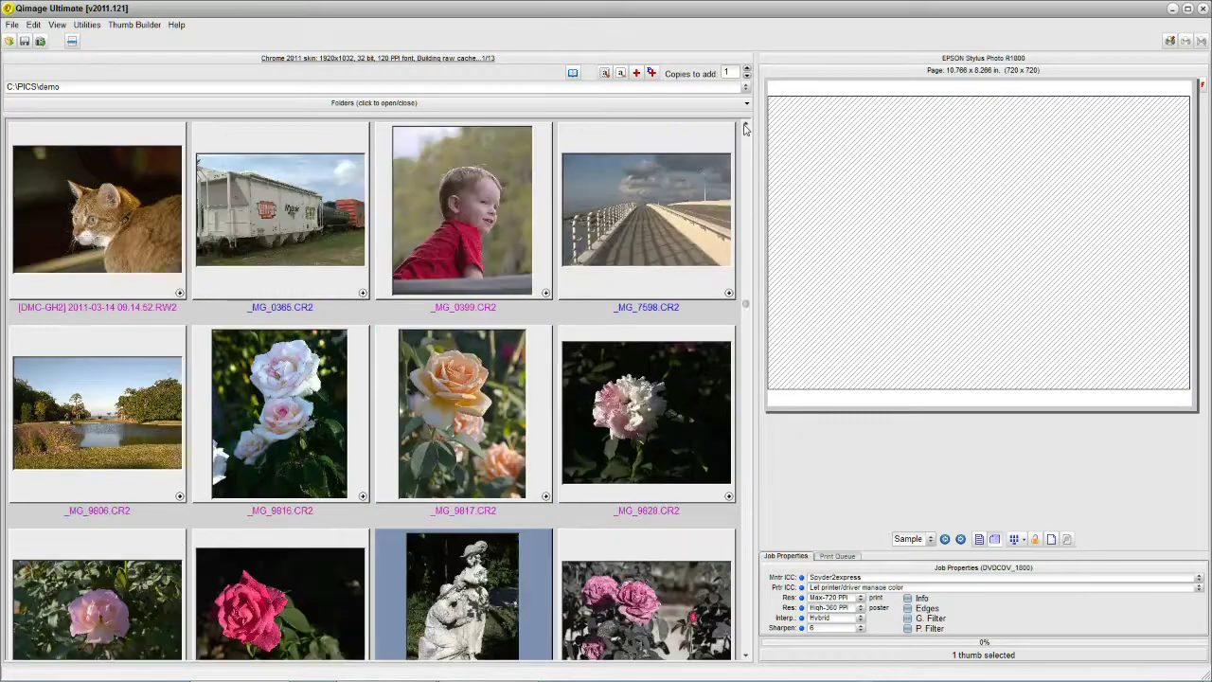
pyautogui.click(745, 129)
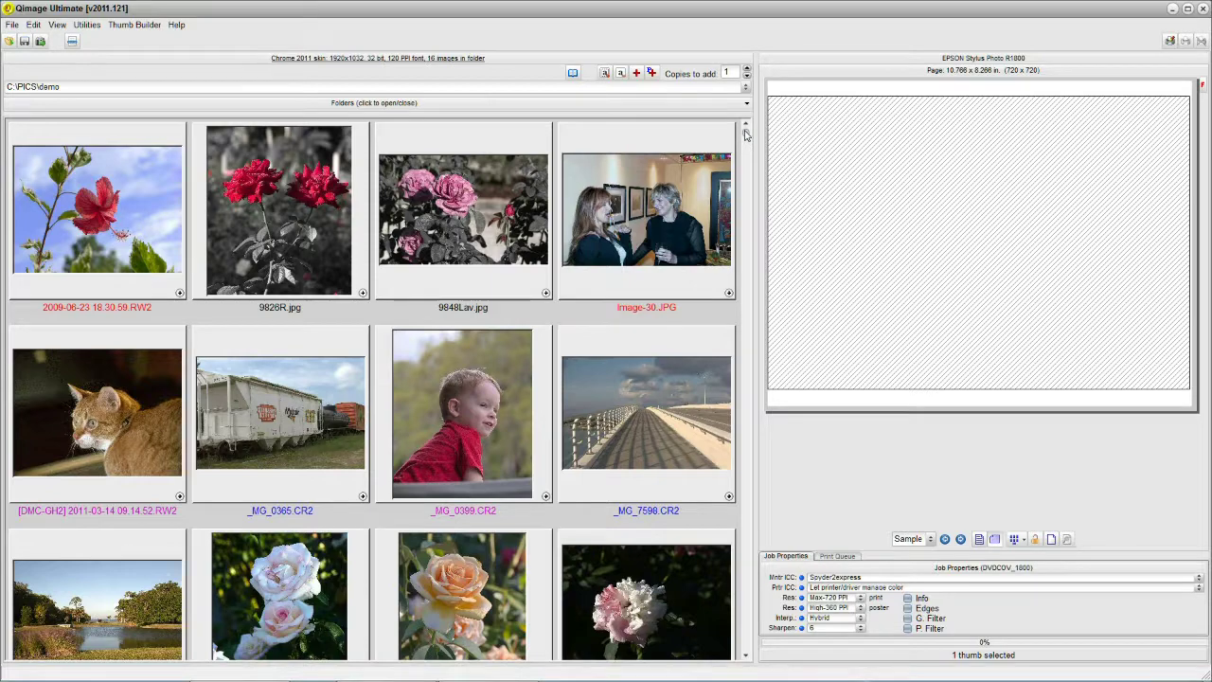
pyautogui.click(650, 223)
# Open Image-30.JPG in the image editor, showing Brightness -5 and Contrast 7.
pyautogui.doubleClick(650, 223)
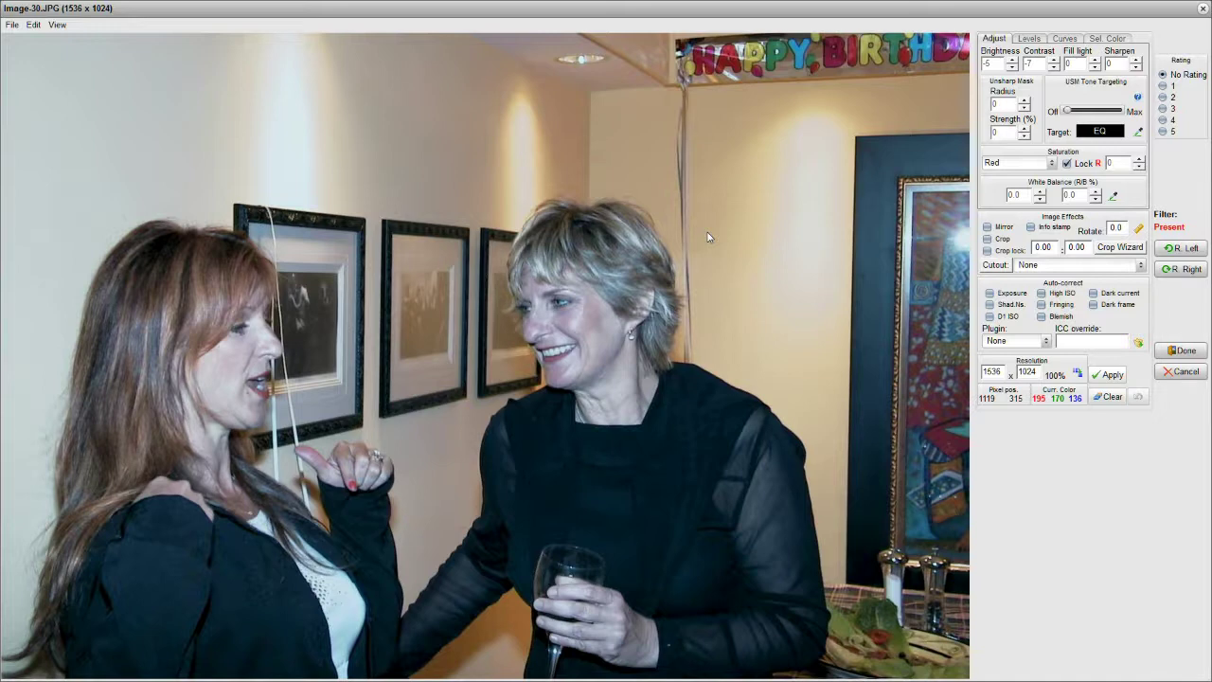
pyautogui.hotkey('alt', 'f')
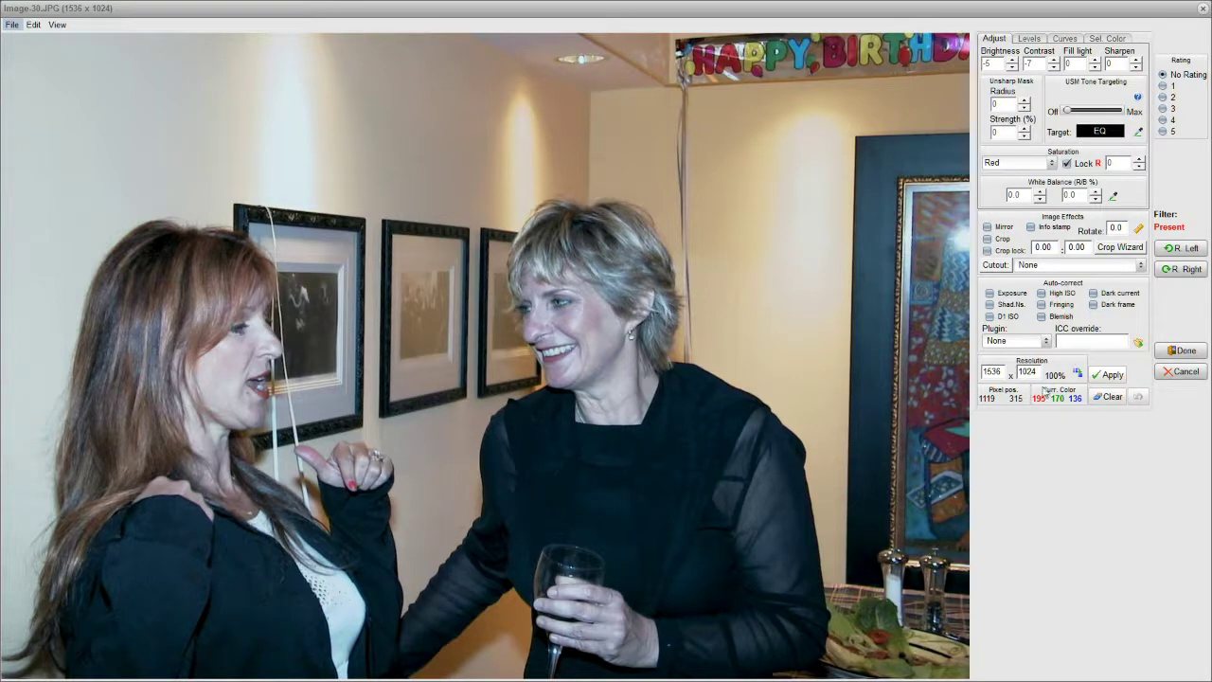
# Sample the white top with the eyedropper, setting white balance to 9.5 and -7.2.
pyautogui.click(1114, 195)
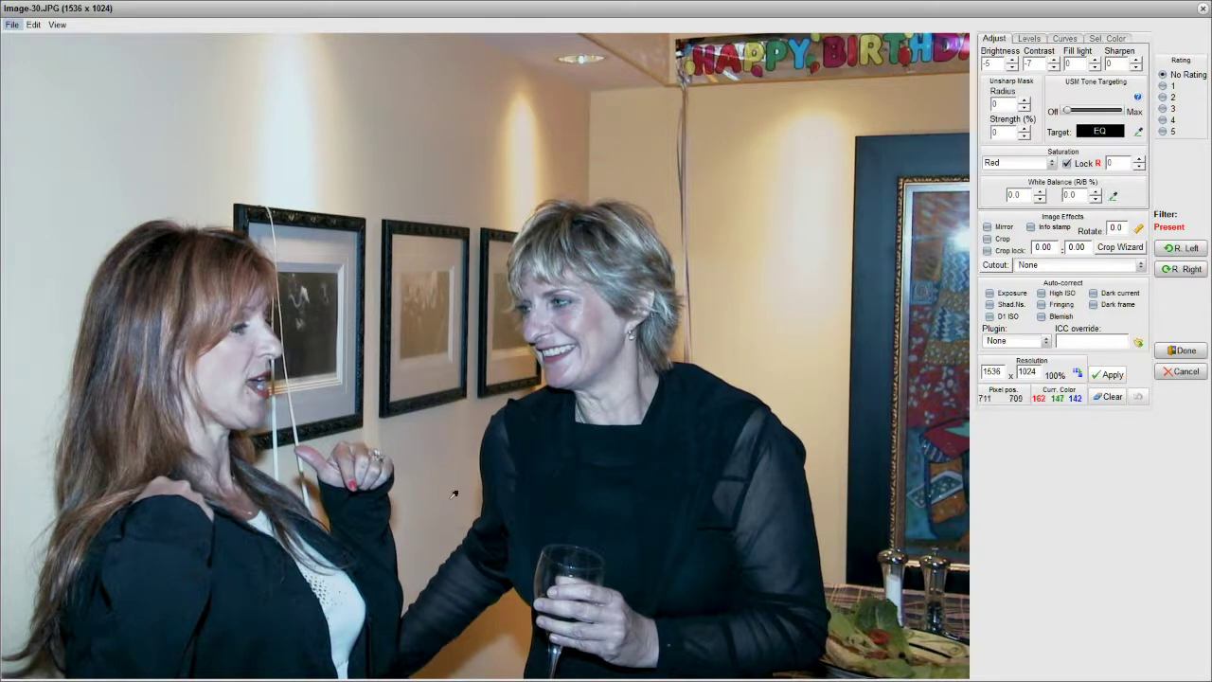
pyautogui.click(355, 596)
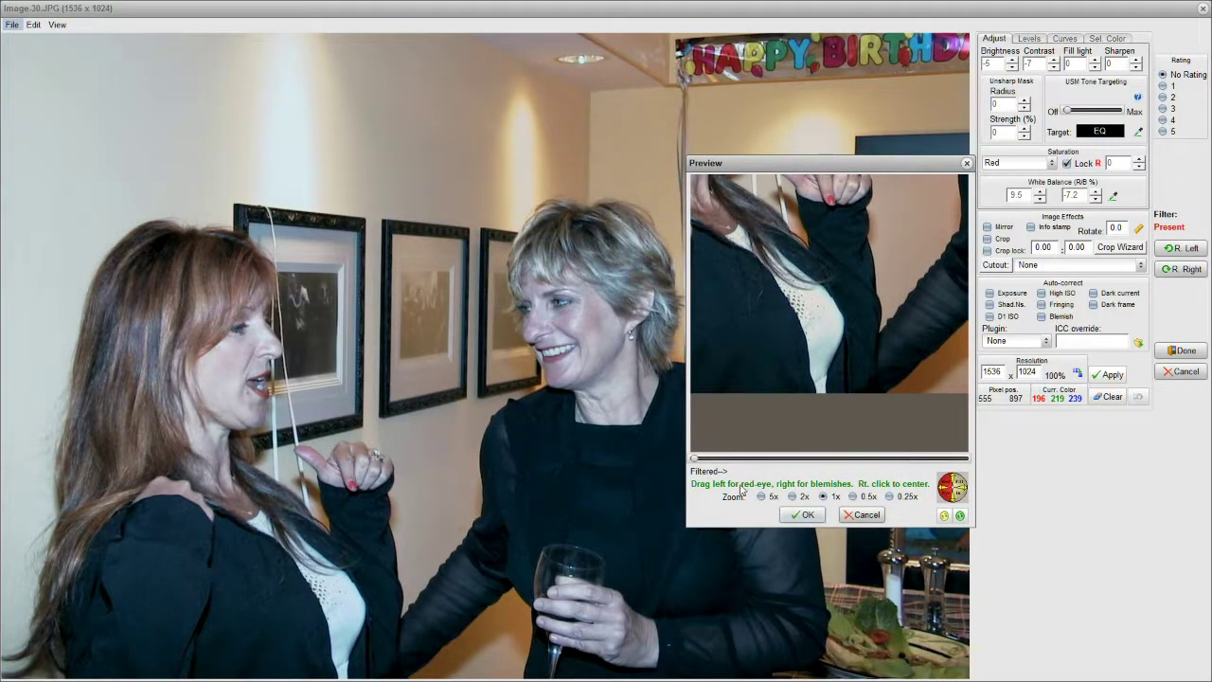
pyautogui.click(795, 515)
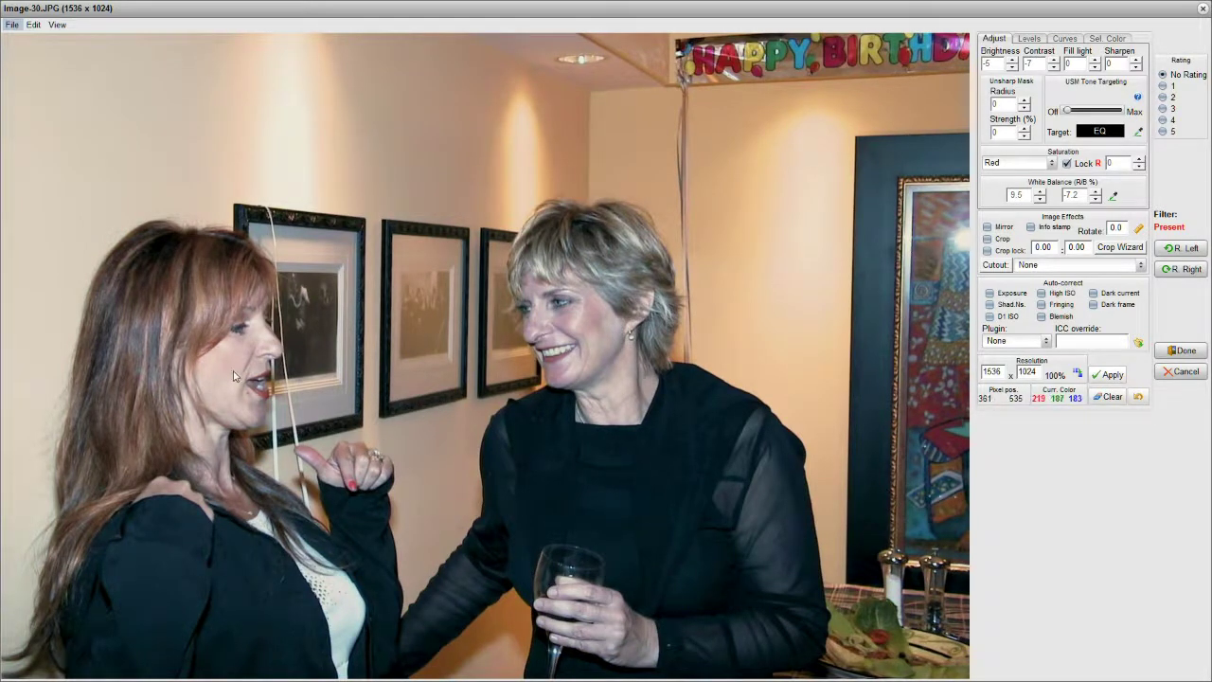
# Enlarge the left woman's face and toggle the correction to compare before and after.
pyautogui.click(263, 424)
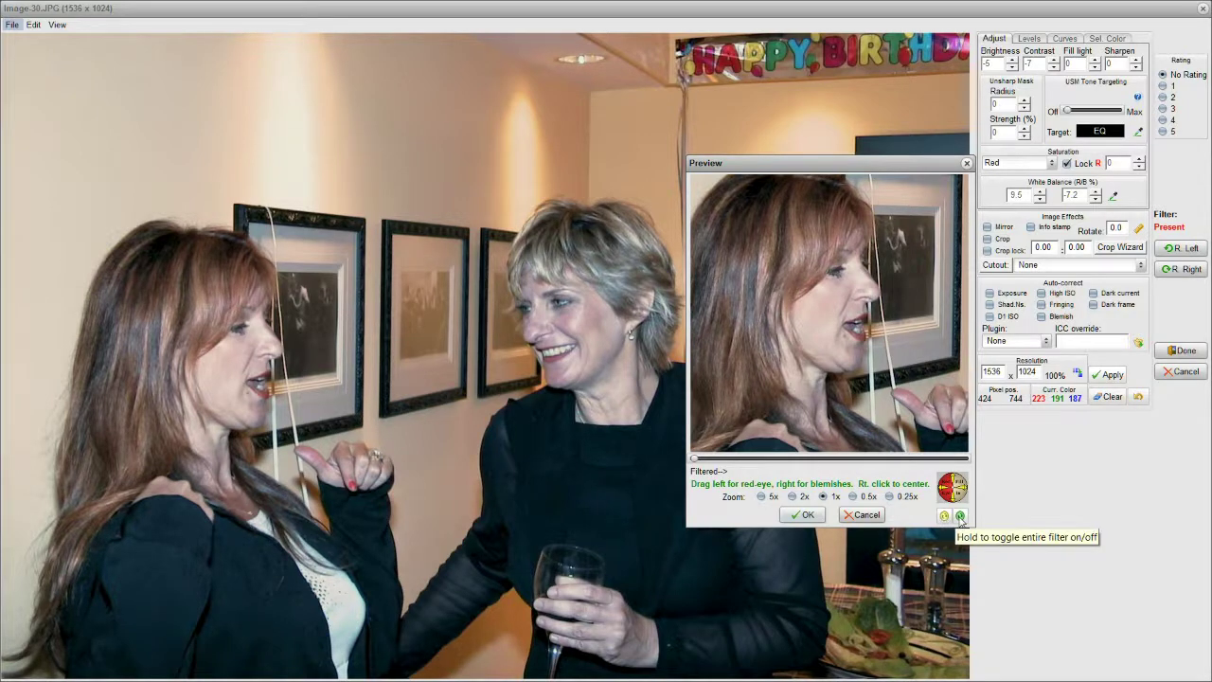
pyautogui.click(960, 517)
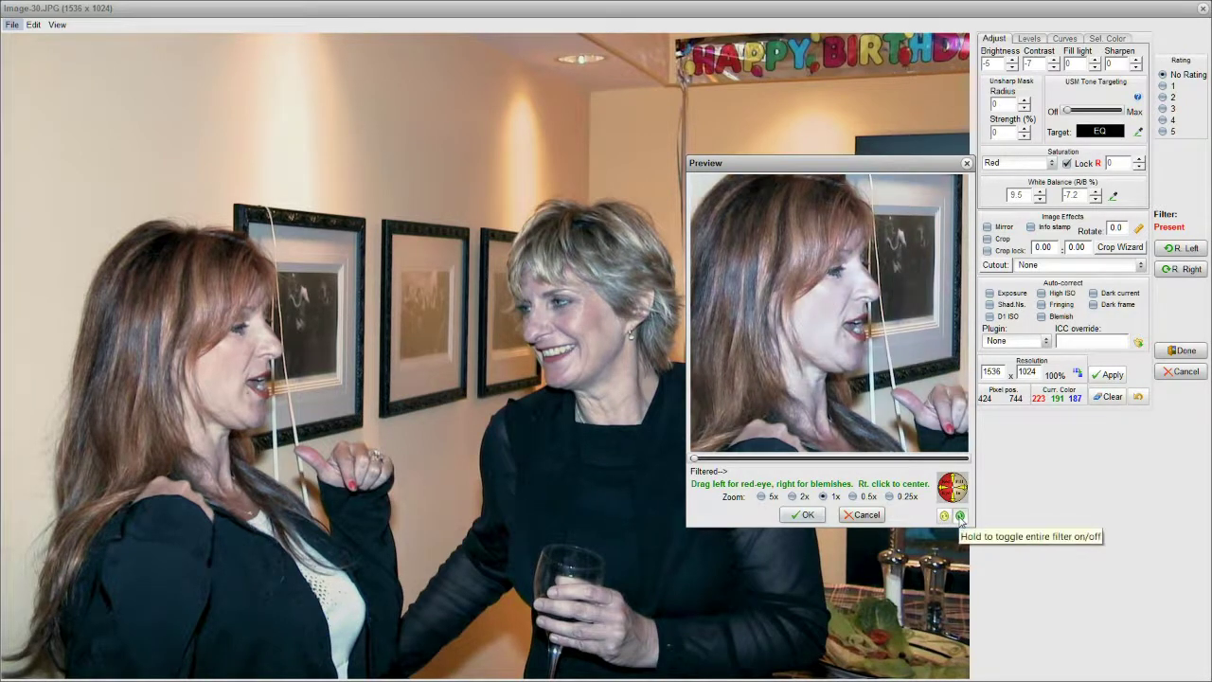
pyautogui.click(960, 517)
pyautogui.click(959, 517)
pyautogui.click(960, 517)
pyautogui.click(960, 517)
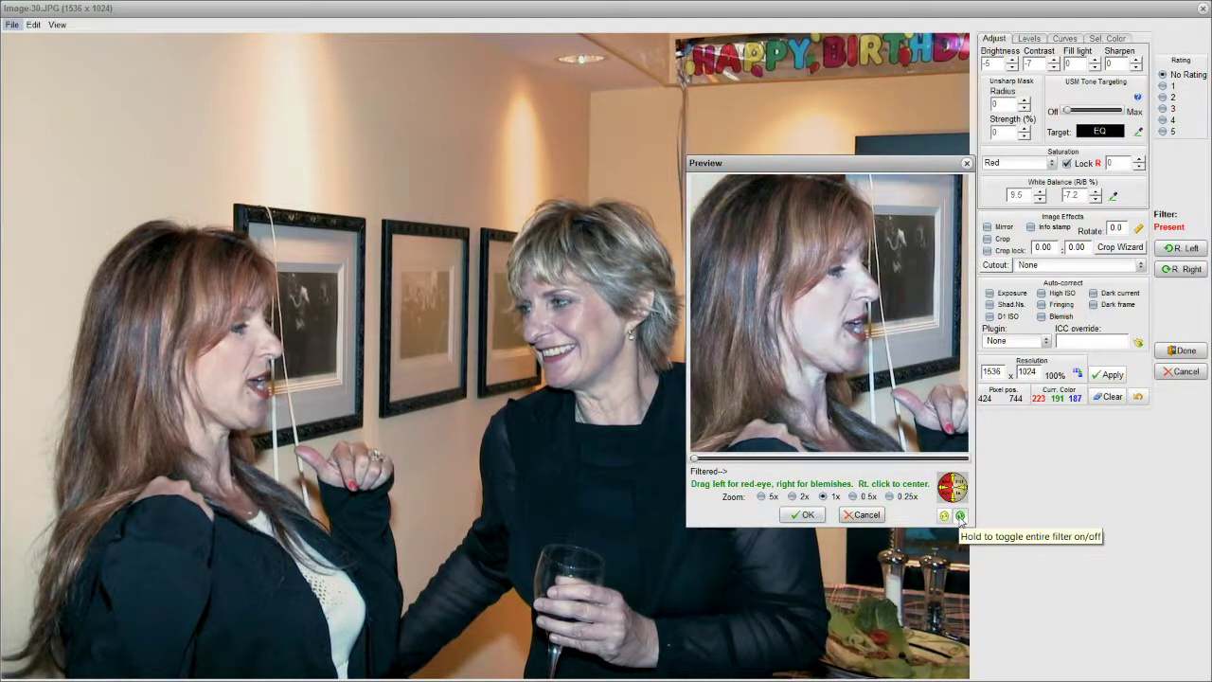
pyautogui.click(807, 514)
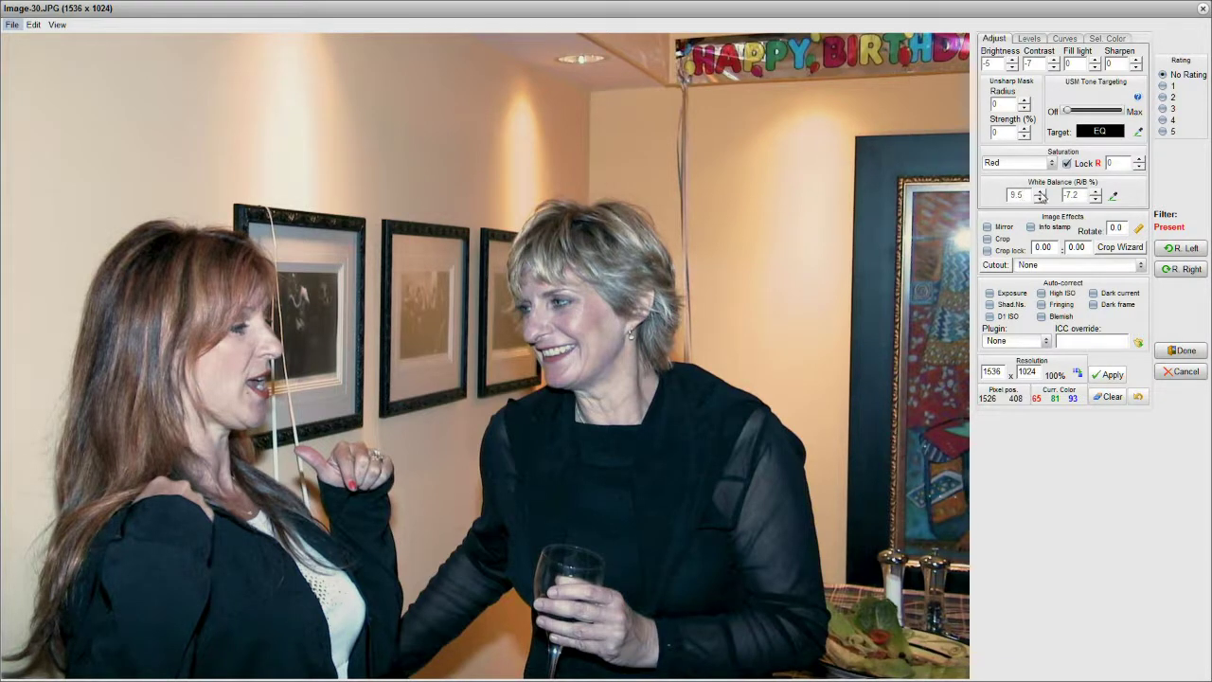
# Raise the red white-balance shift to 11.00.
pyautogui.click(1040, 194)
pyautogui.click(1040, 194)
pyautogui.click(1040, 191)
pyautogui.click(1040, 193)
pyautogui.click(1041, 193)
pyautogui.click(1040, 193)
pyautogui.click(1041, 193)
pyautogui.click(1041, 195)
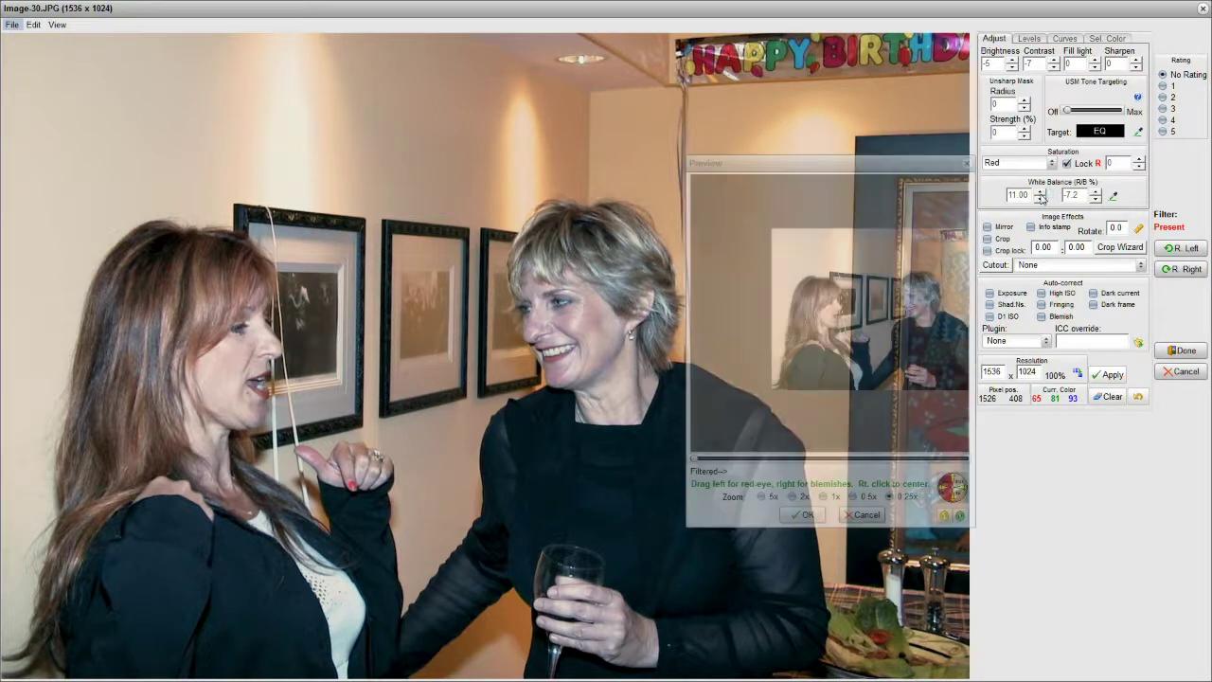
# Lower the blue white-balance shift to -9.00 and close the preview keeping it.
pyautogui.click(1095, 198)
pyautogui.click(1096, 199)
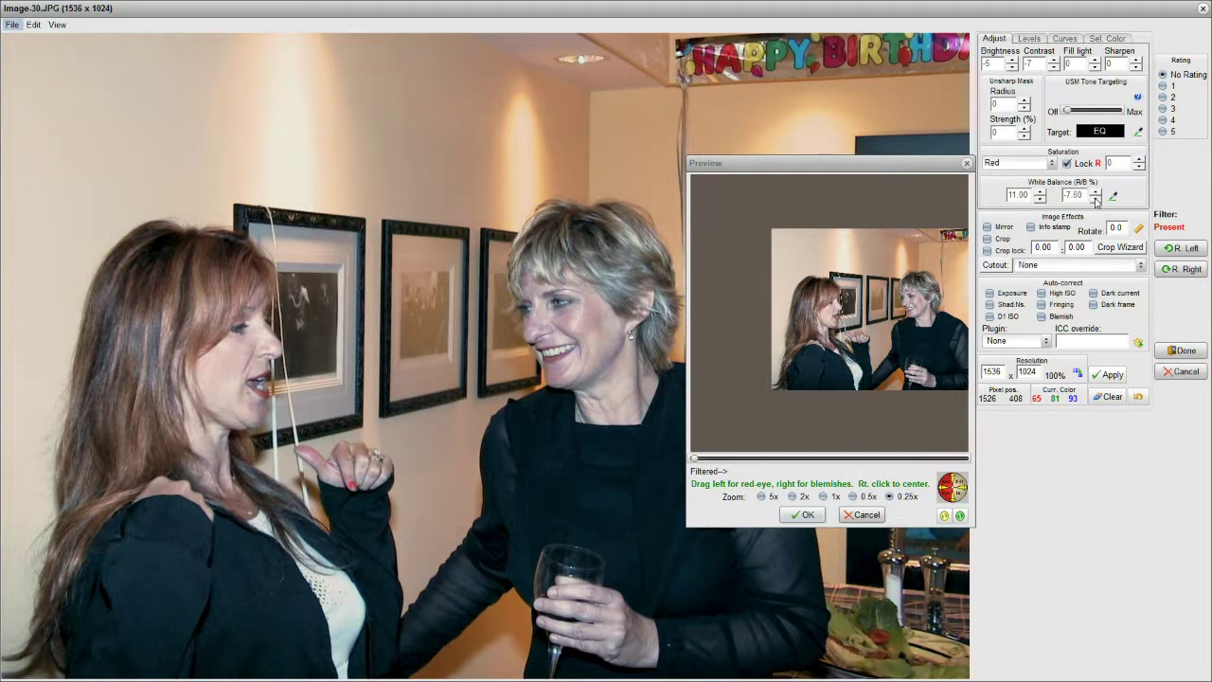
pyautogui.click(1095, 199)
pyautogui.click(1095, 199)
pyautogui.click(1095, 199)
pyautogui.click(1096, 198)
pyautogui.click(1095, 198)
pyautogui.click(1096, 199)
pyautogui.click(805, 515)
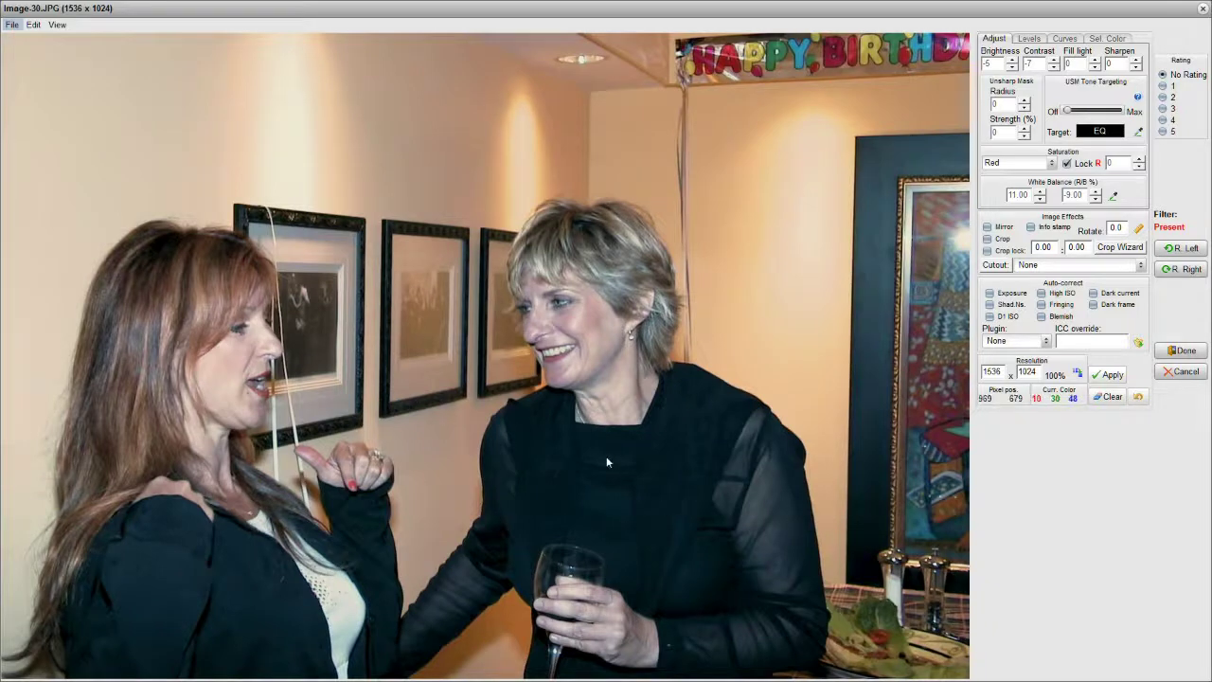
# Enlarge the right woman's face, compare with and without correction, then close the preview.
pyautogui.click(589, 353)
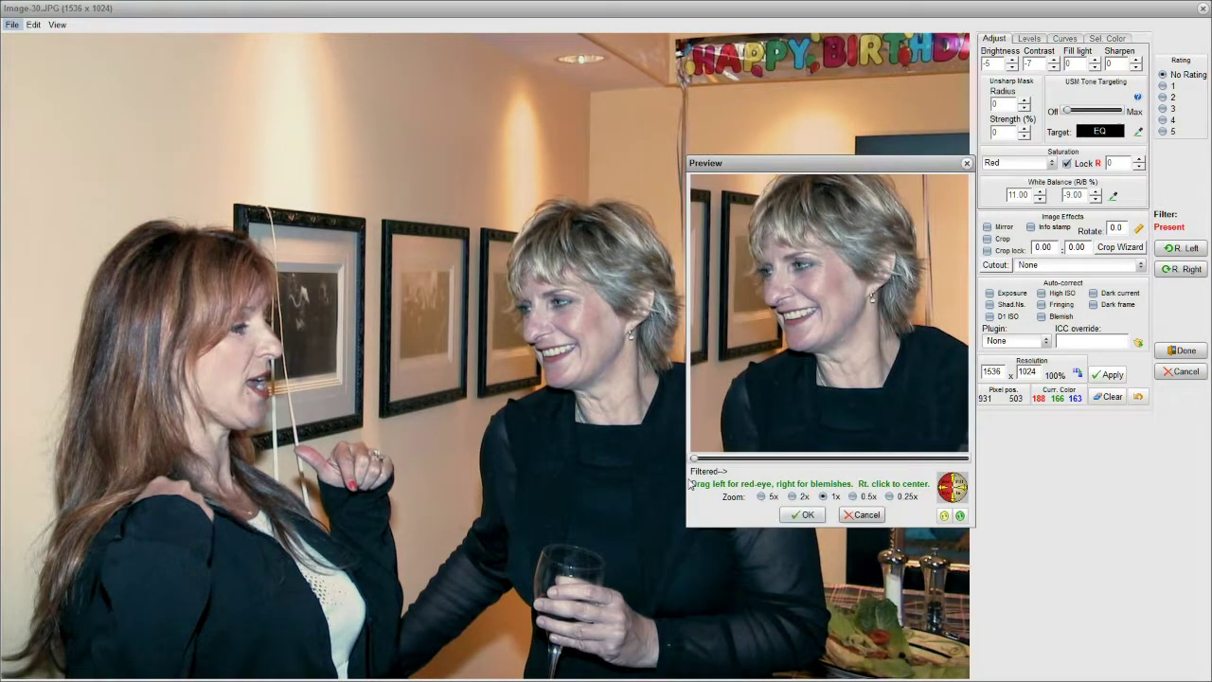
pyautogui.click(960, 516)
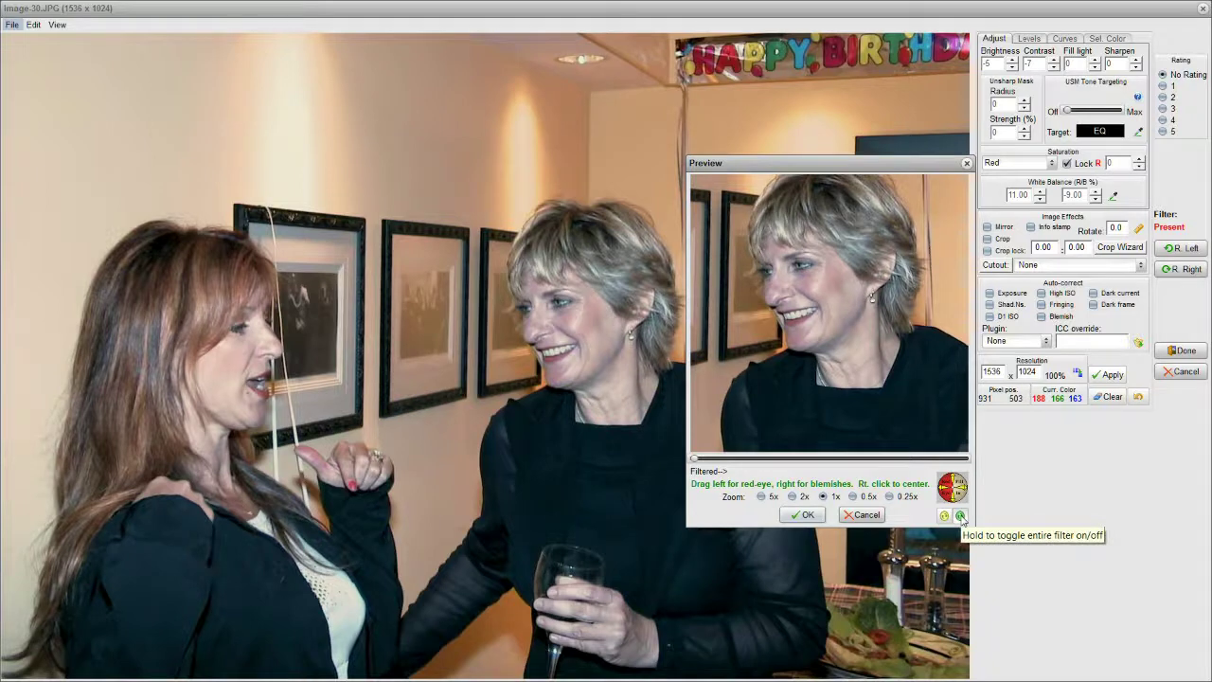
pyautogui.click(960, 516)
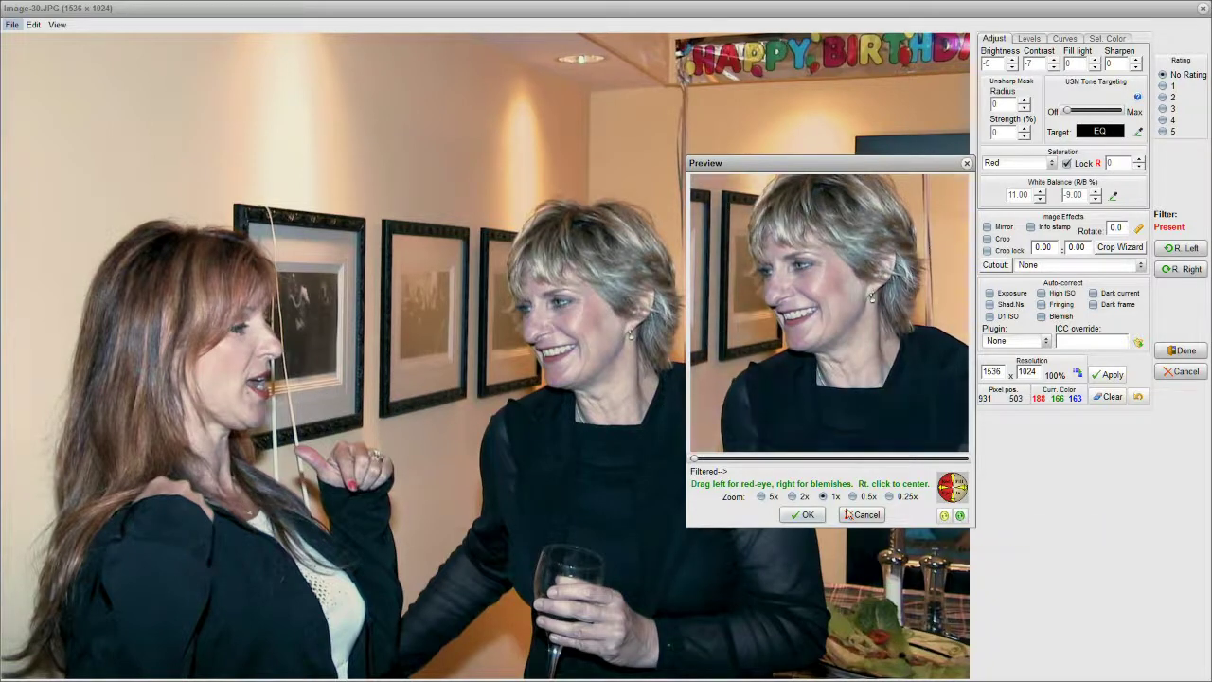
pyautogui.click(801, 514)
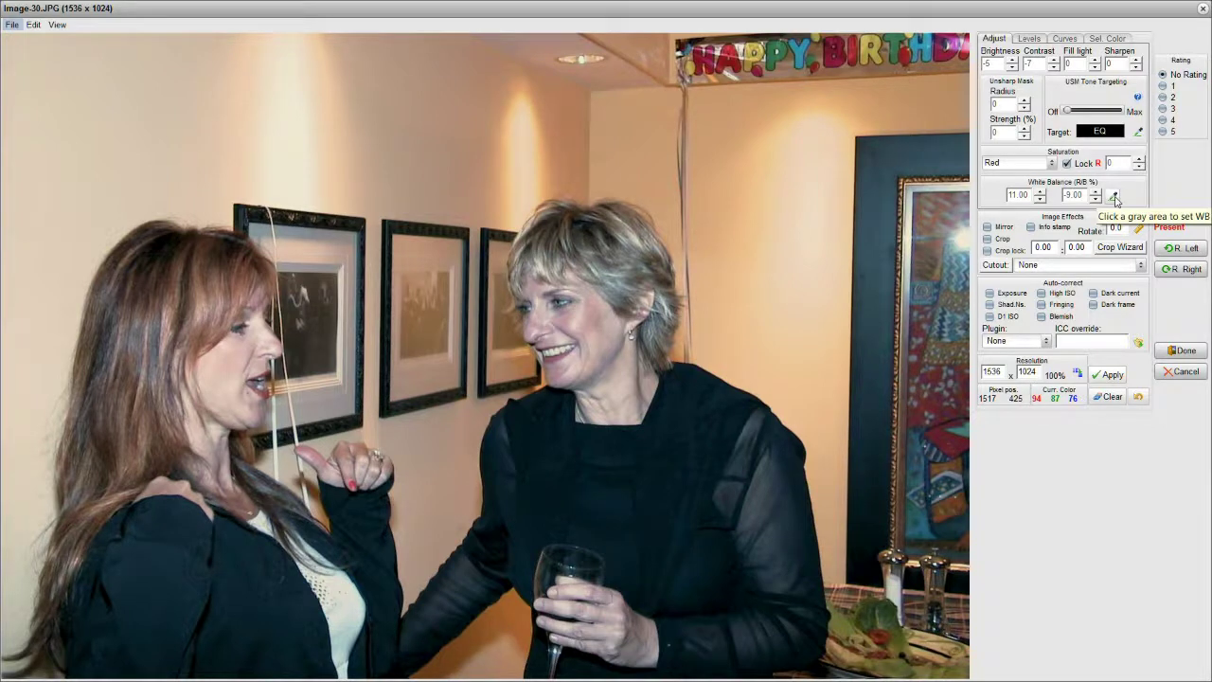
# Keep the colour corrections on Image-30.JPG and close the editor back to the thumbnail grid.
pyautogui.click(1172, 353)
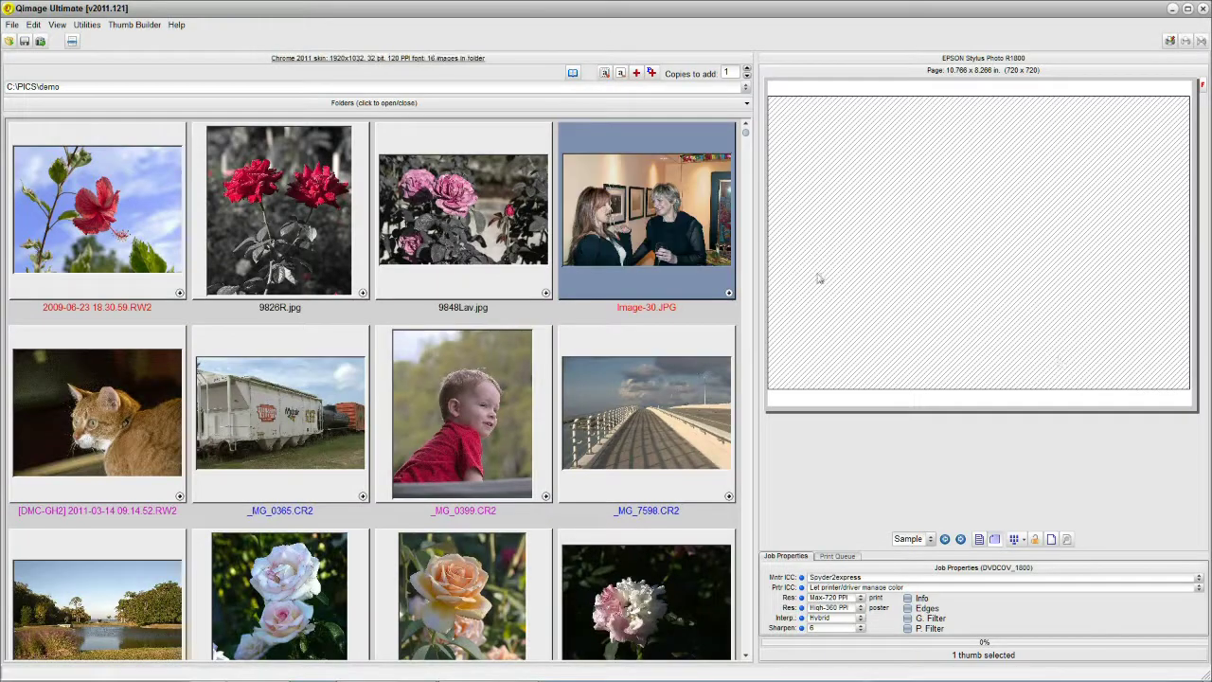